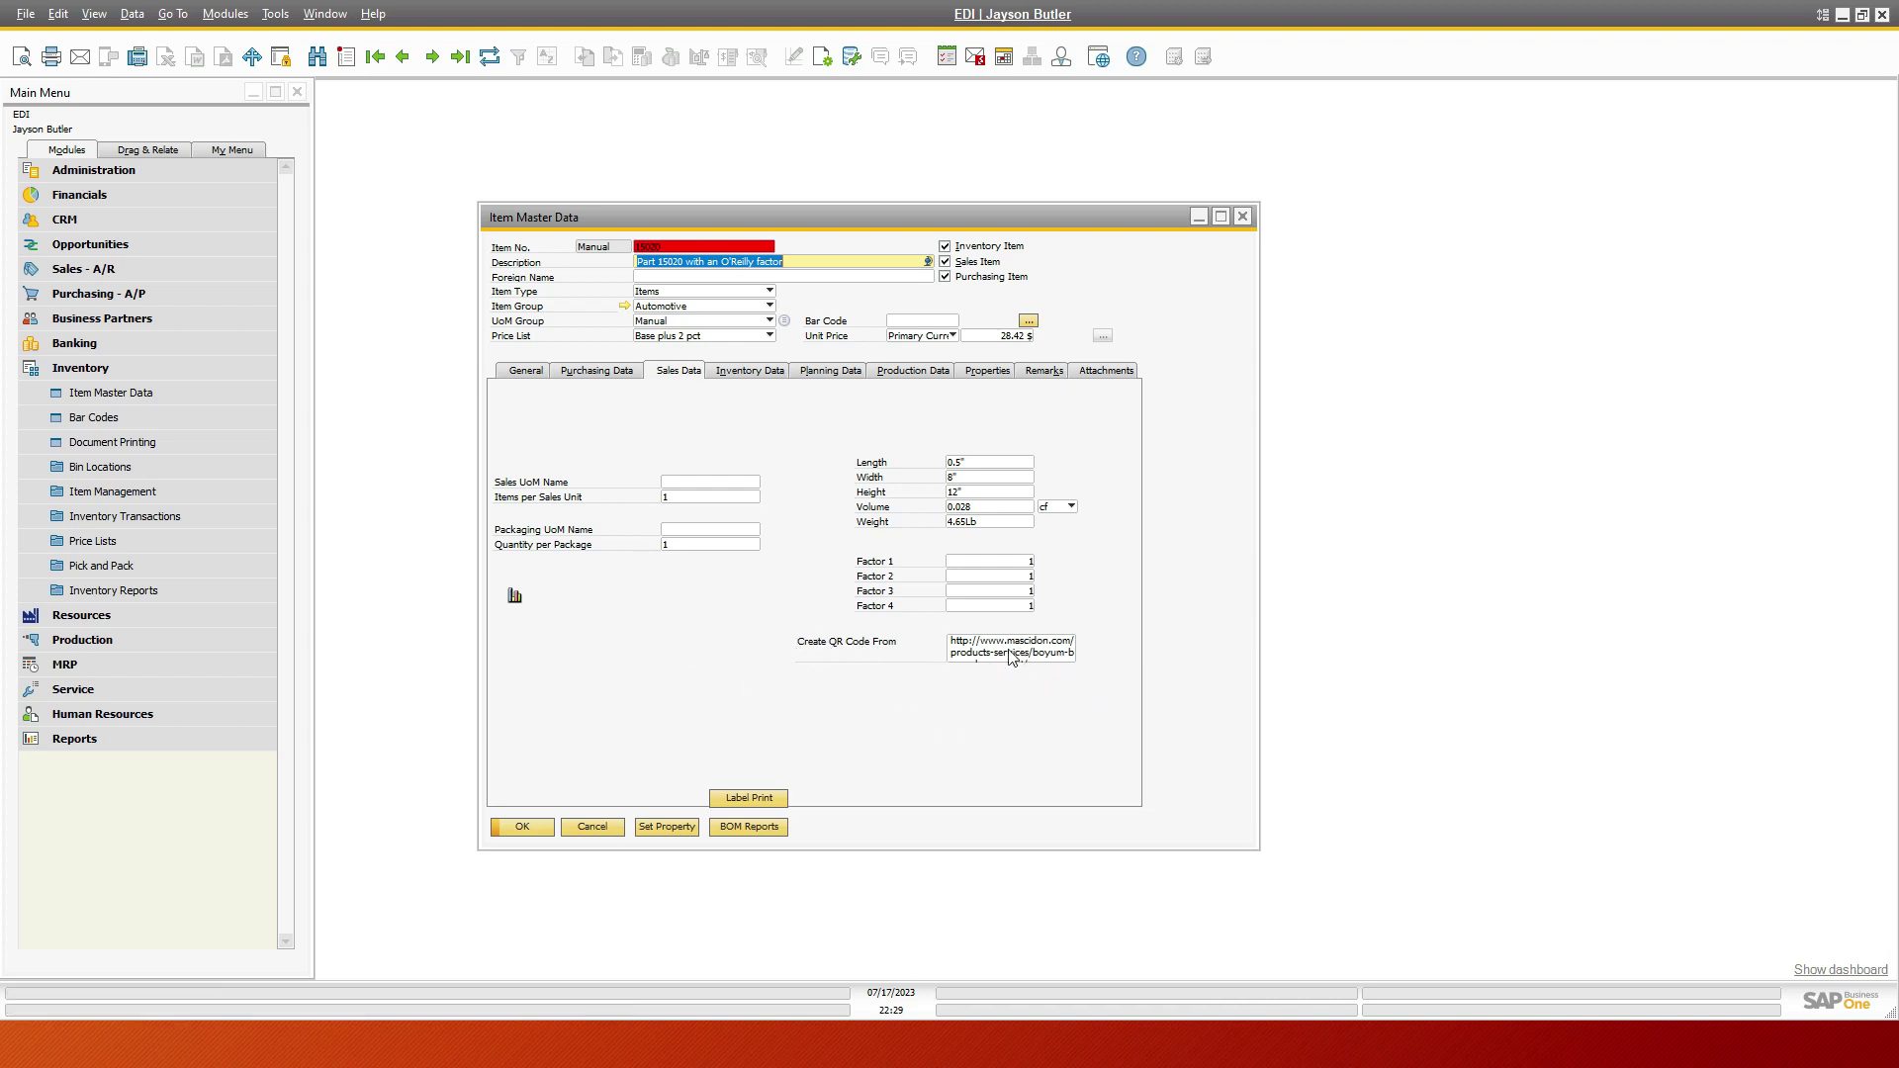
click(953, 641)
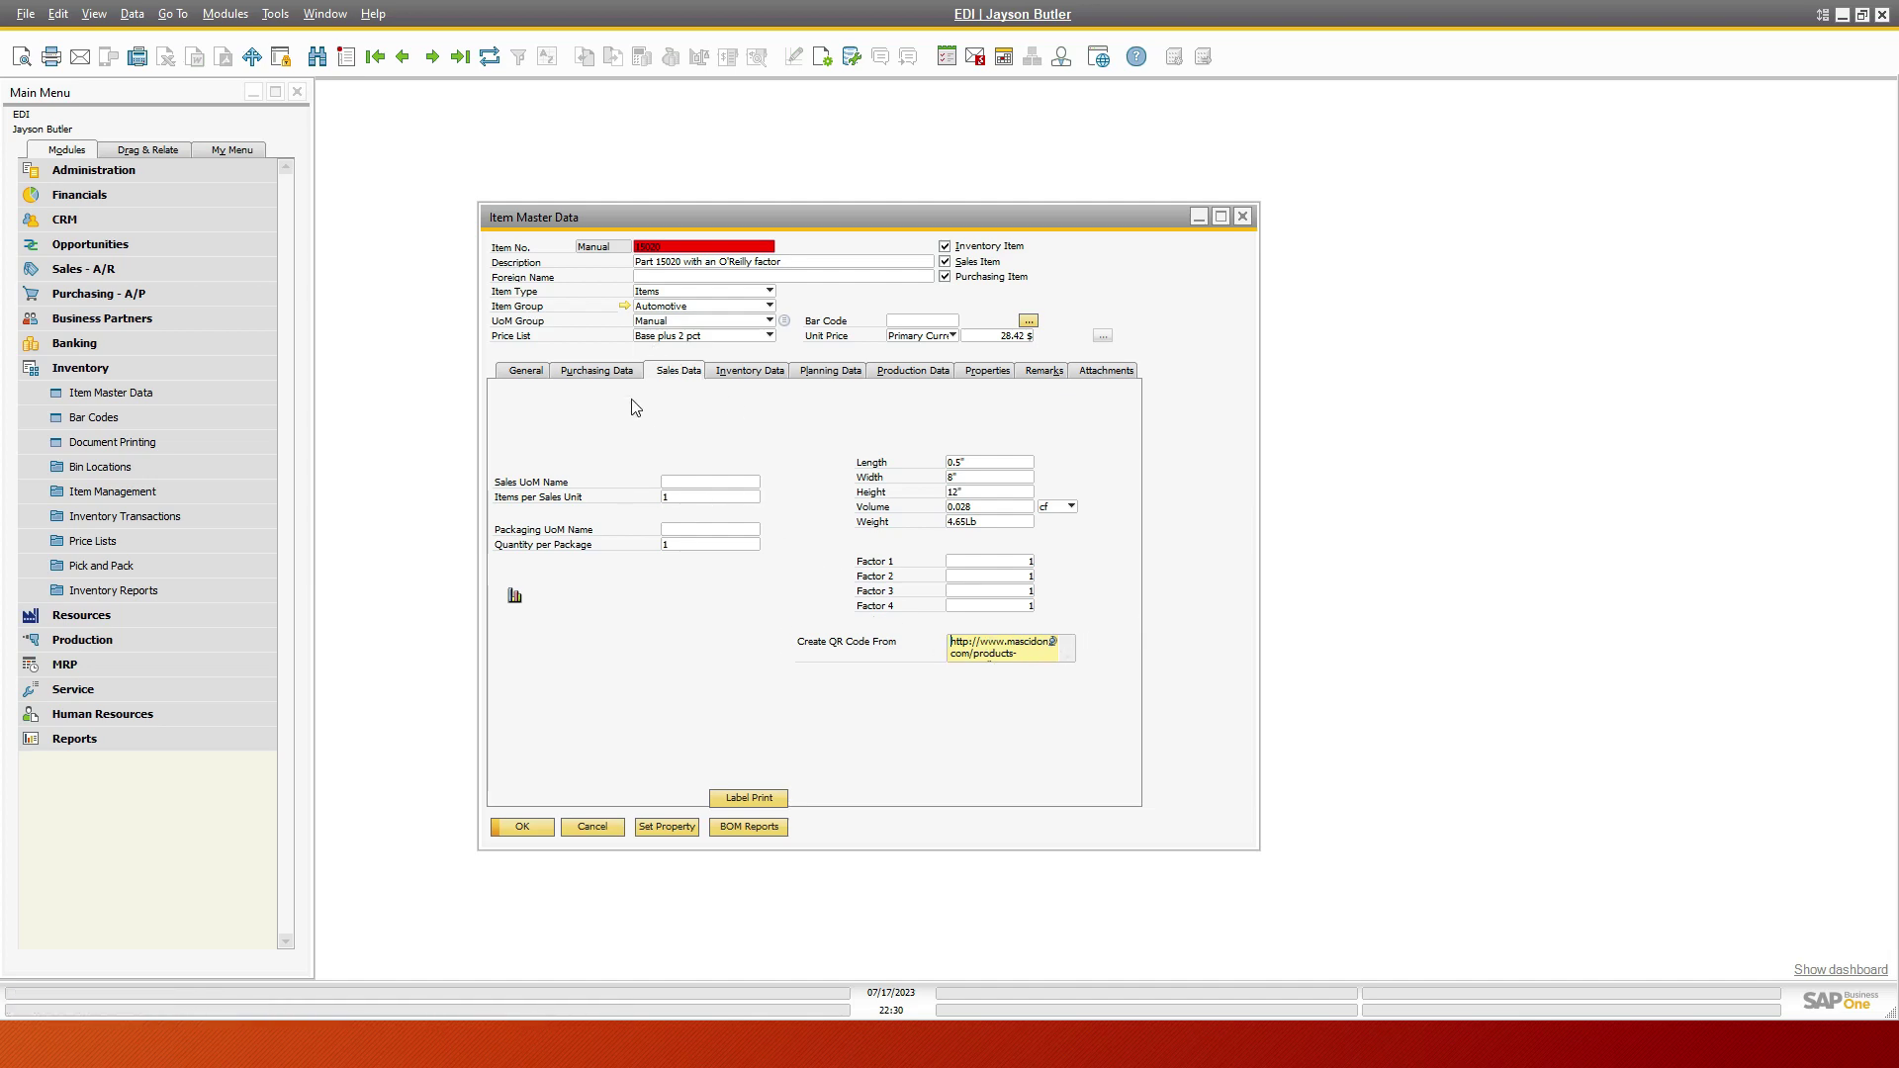
Print item 15020's label with Label Print and point out its QR code.
click(745, 799)
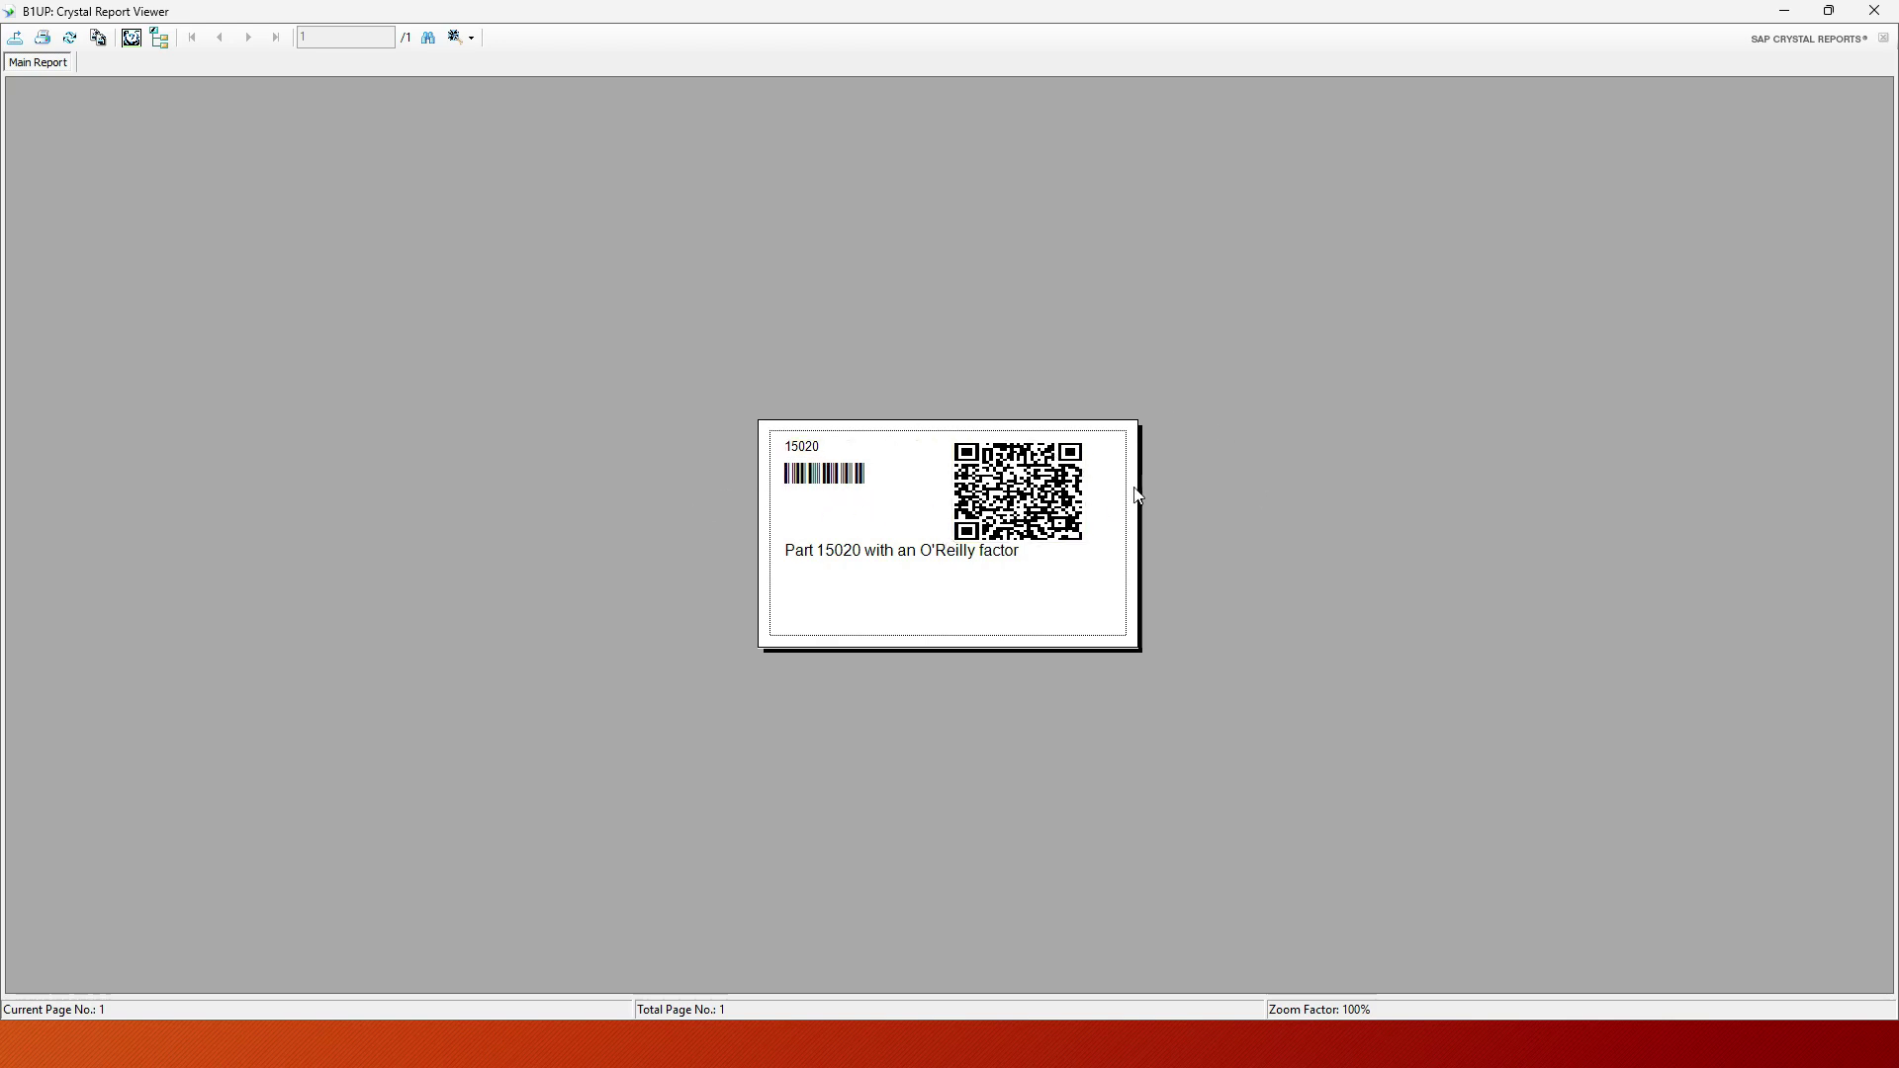
click(995, 468)
Close the 15020 label, step back to item 15010, and preview then close its label.
click(1888, 9)
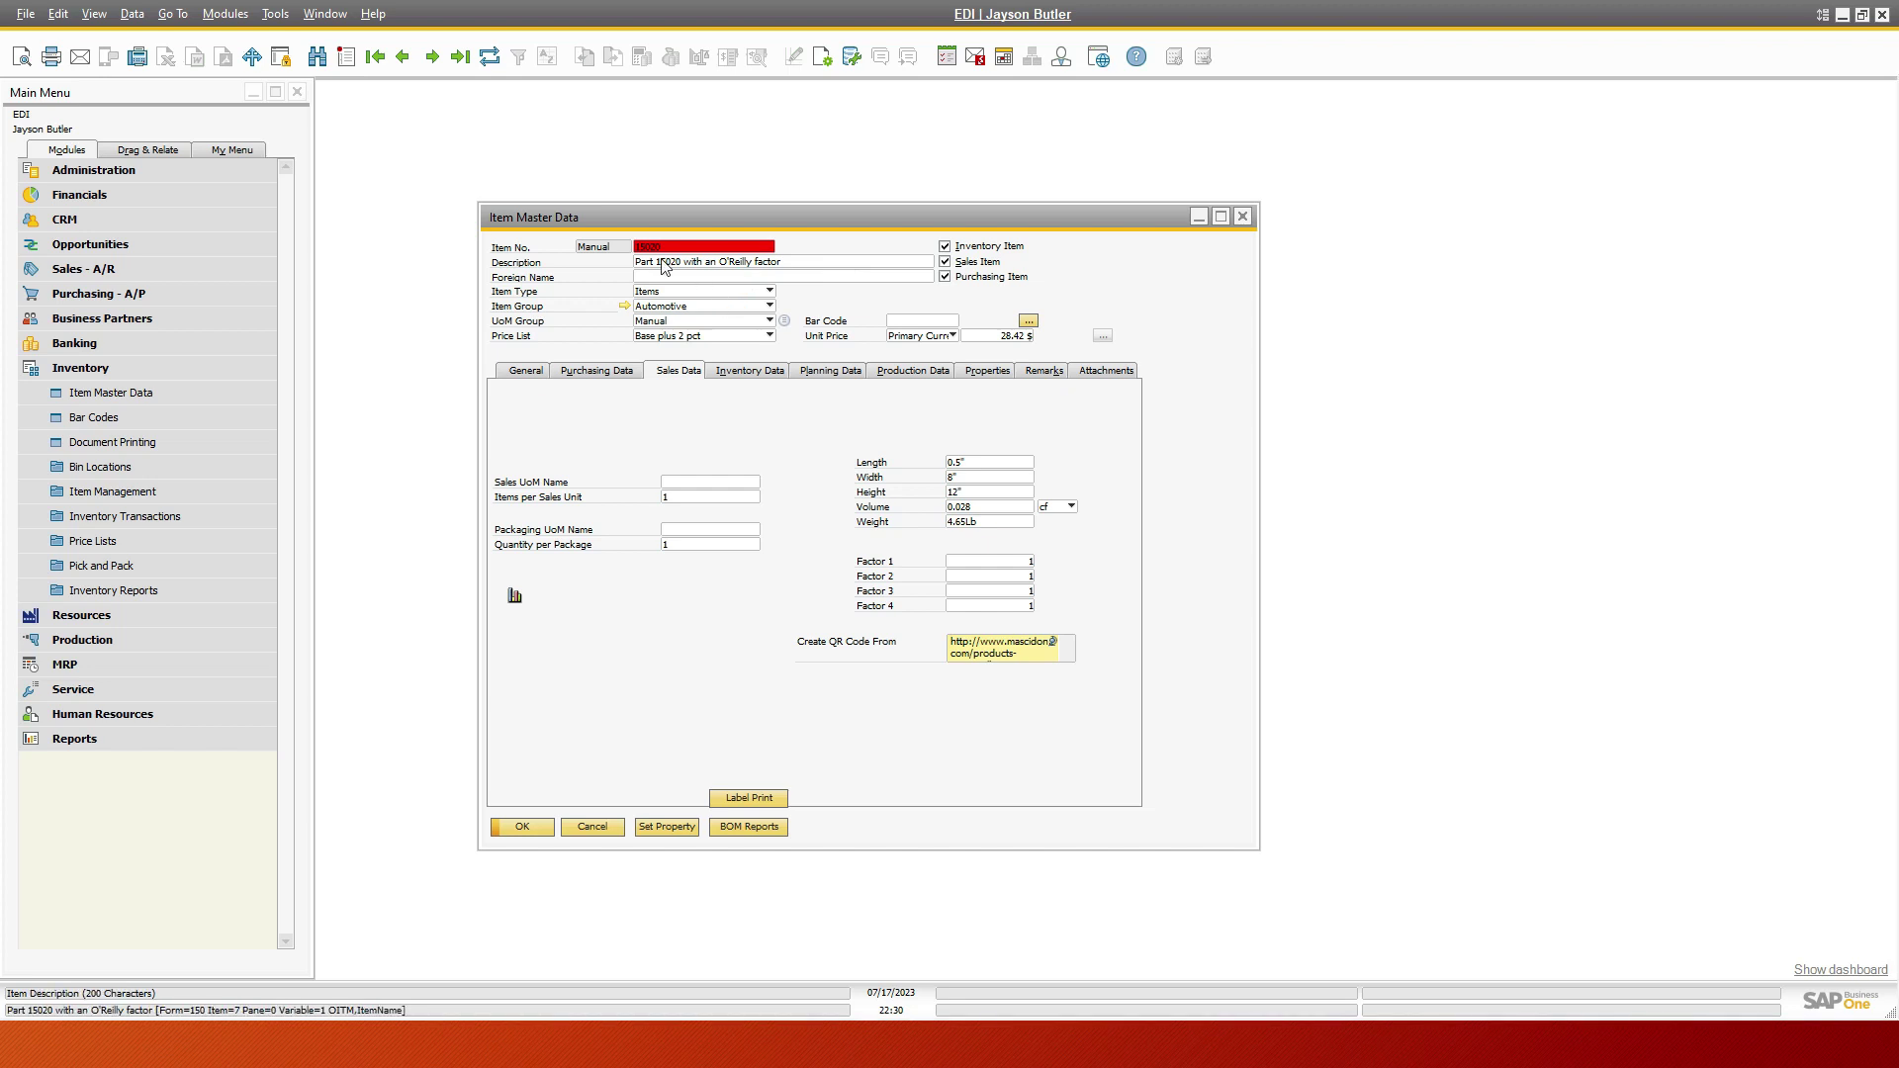
click(404, 57)
click(404, 57)
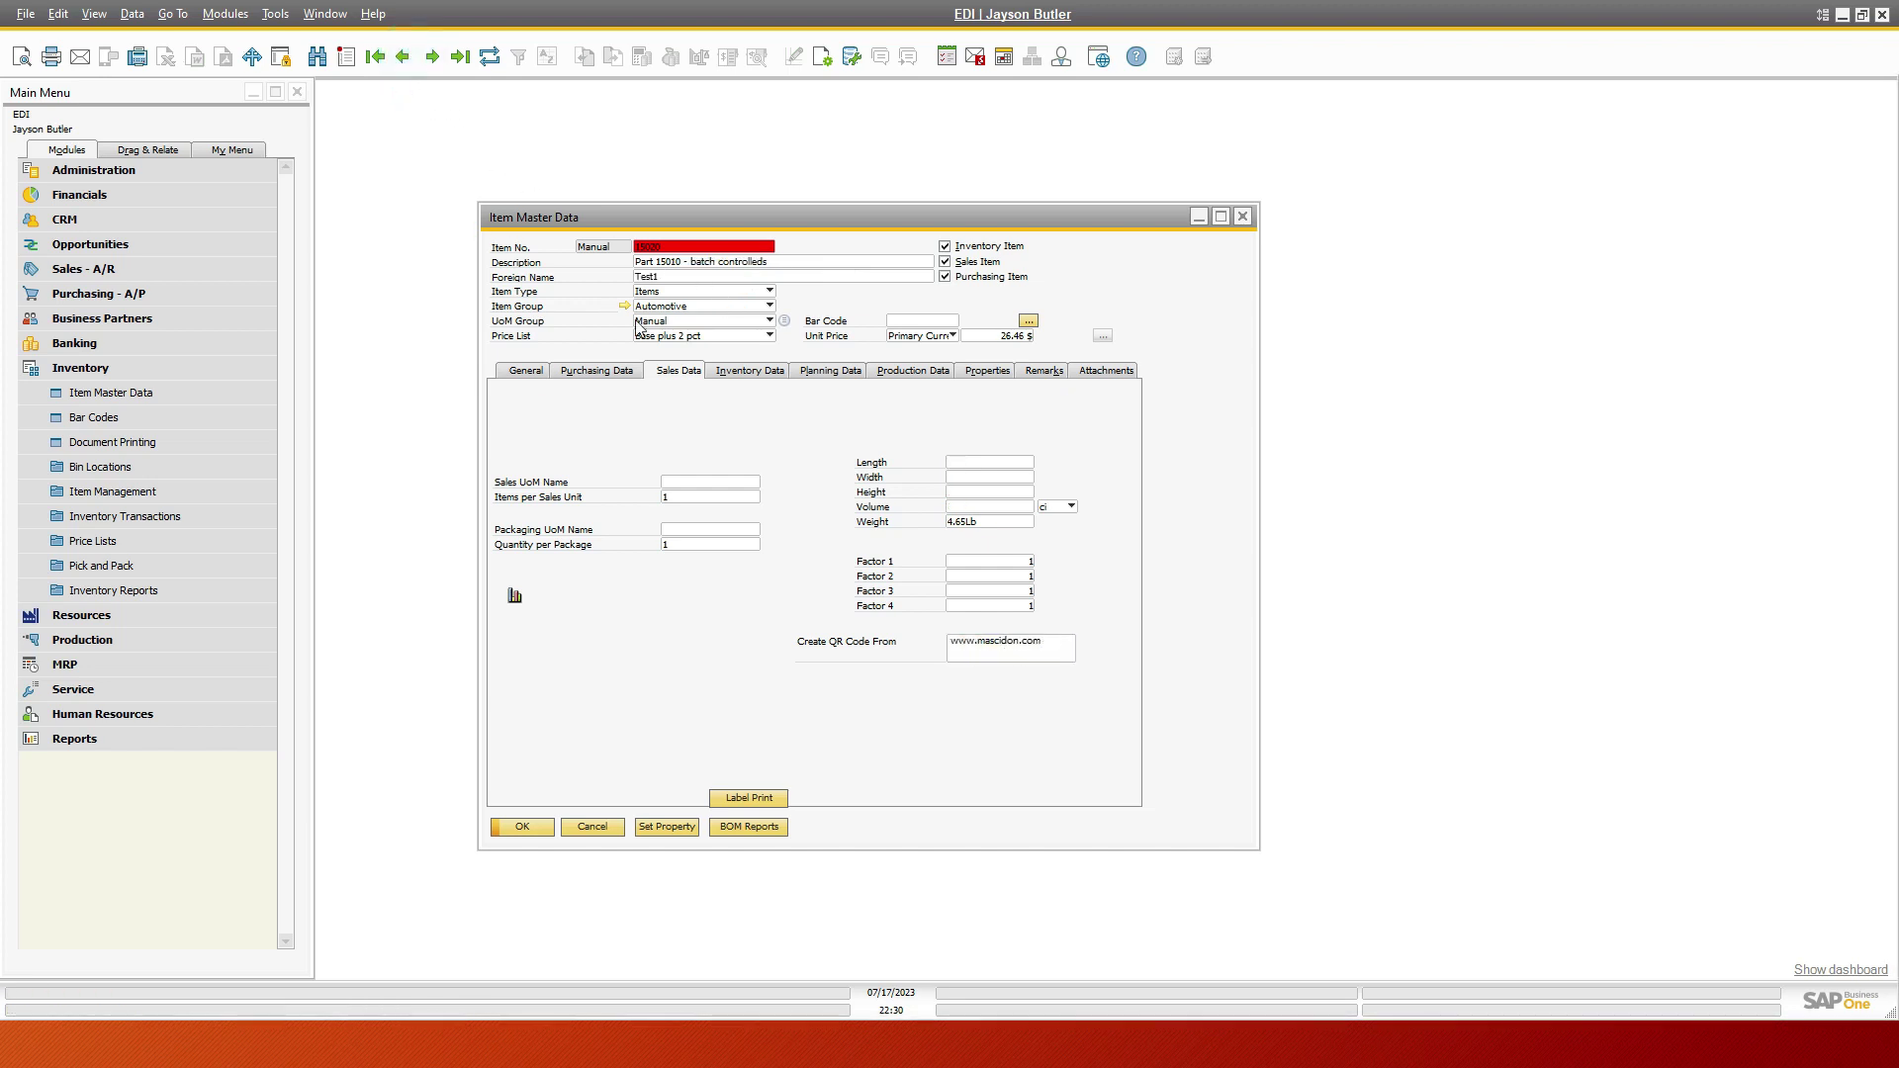
click(750, 798)
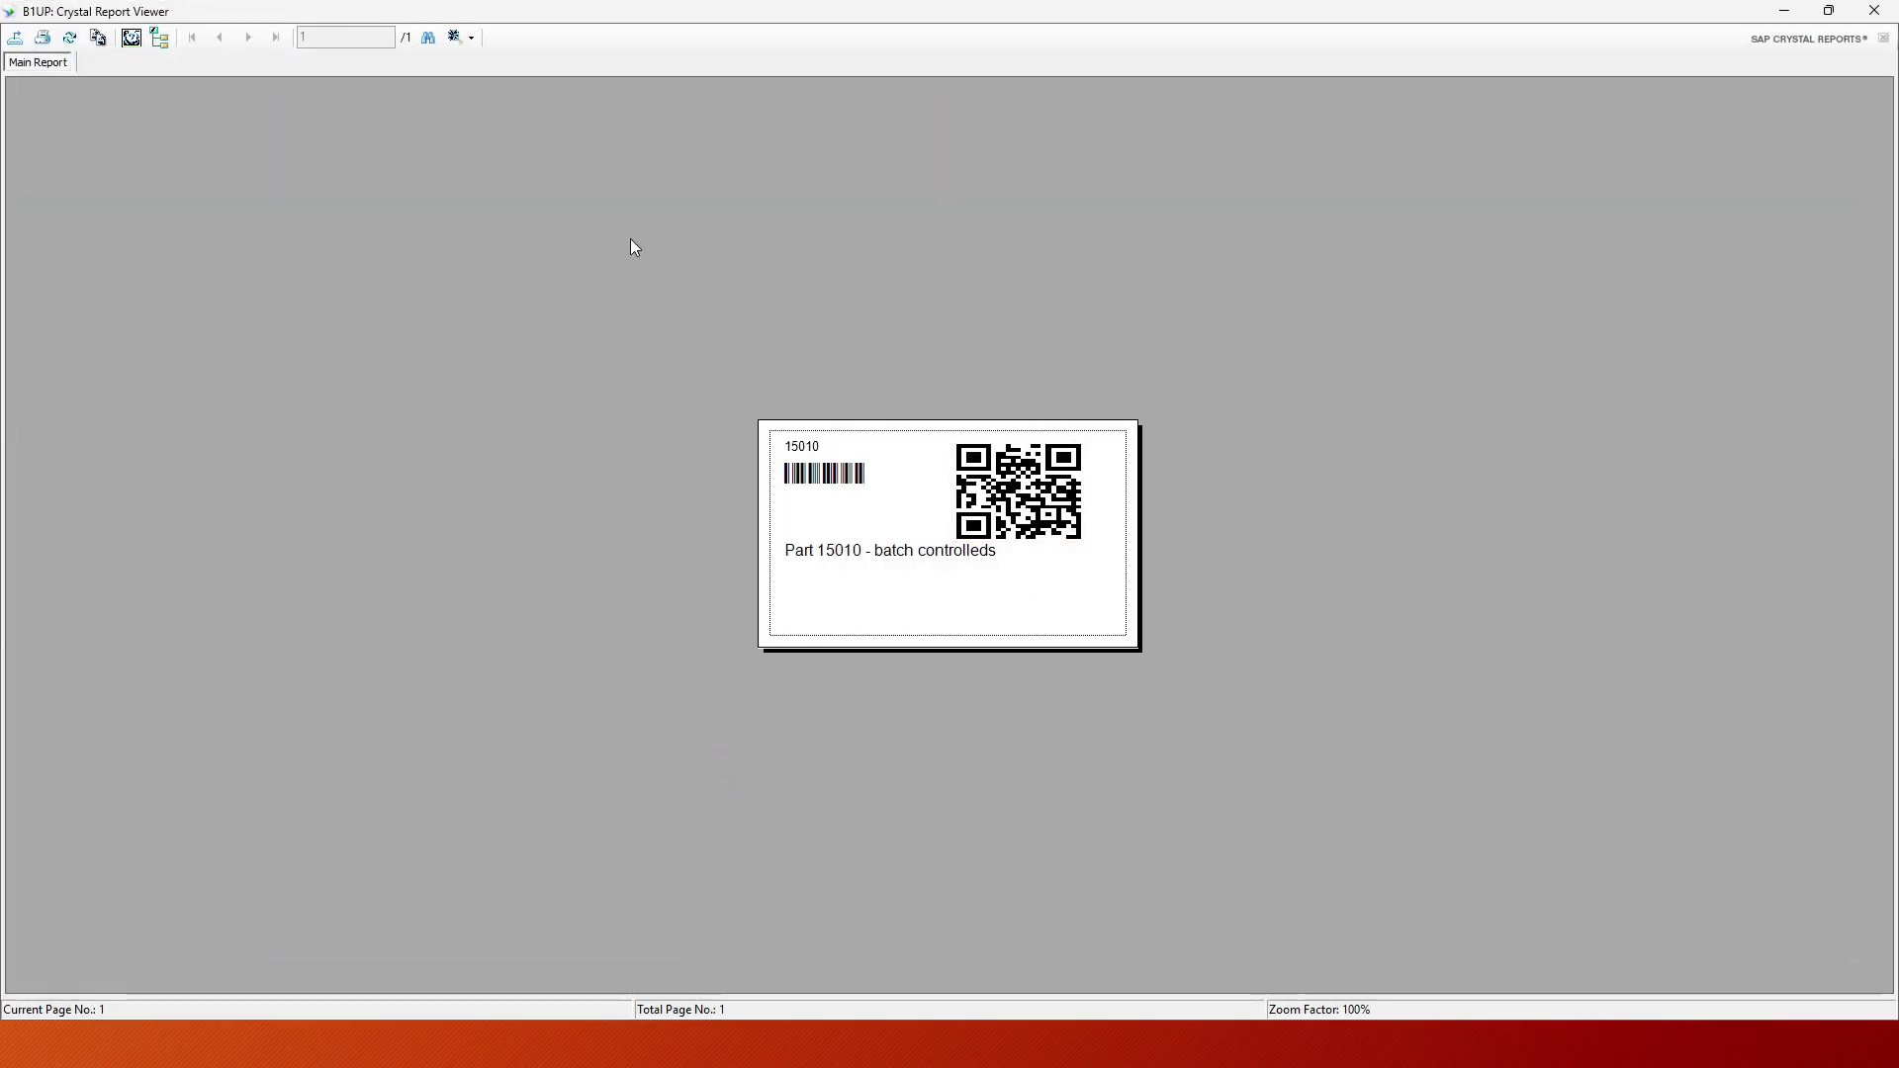
click(1875, 10)
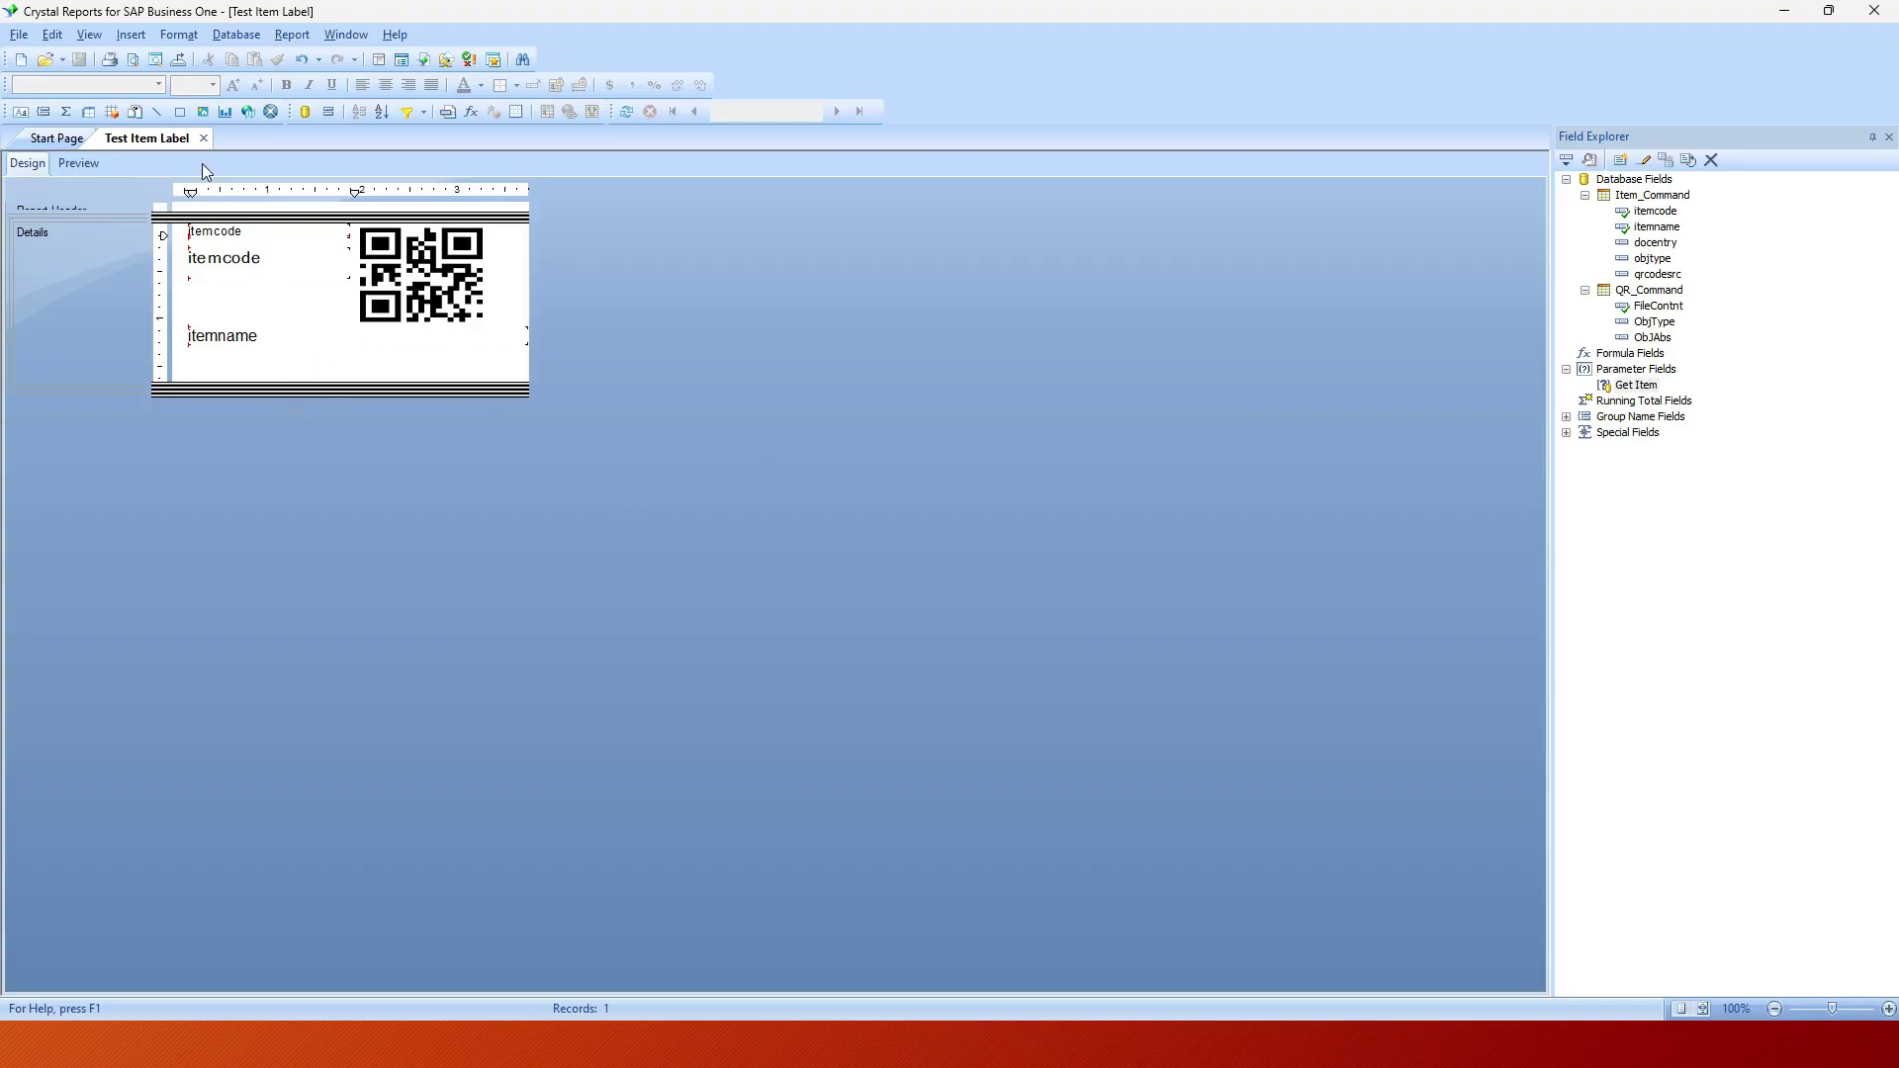
Refresh the Test Item Label using the current parameter values, then return to the Design layout.
click(626, 111)
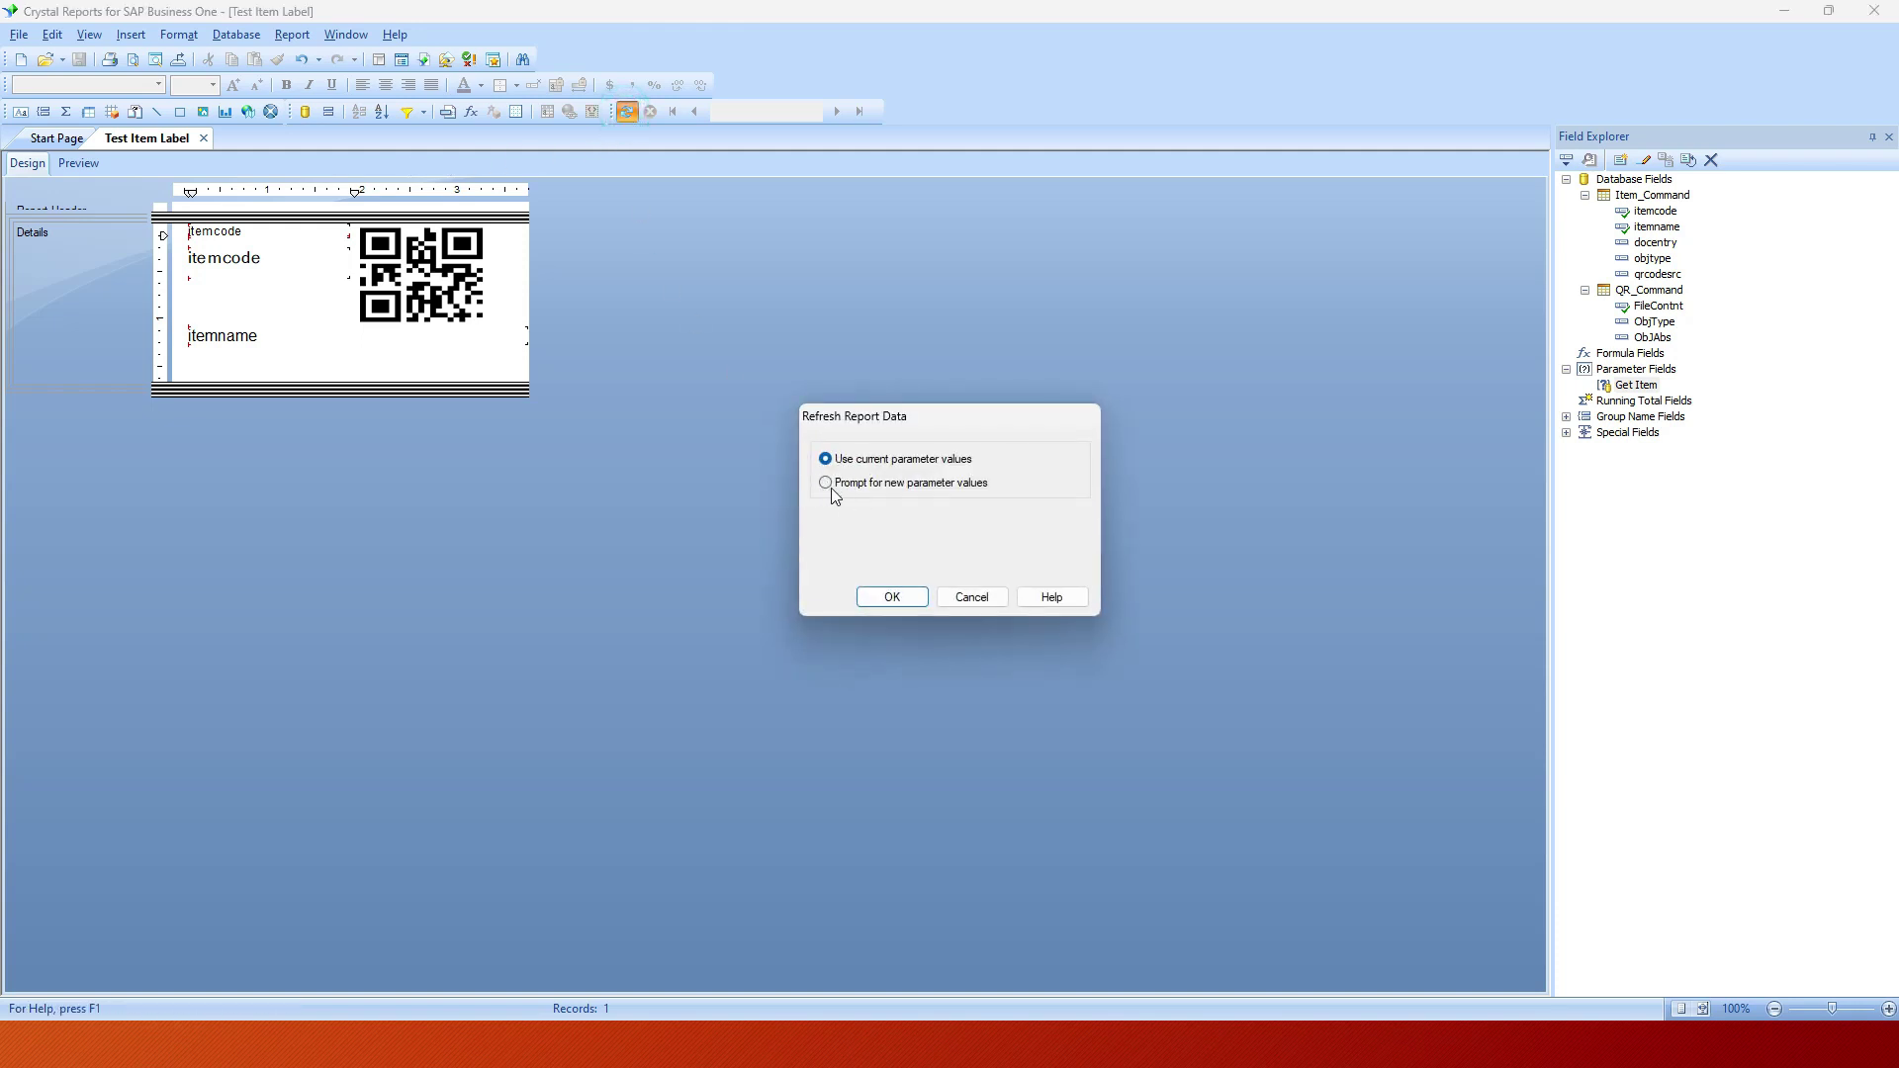
click(902, 599)
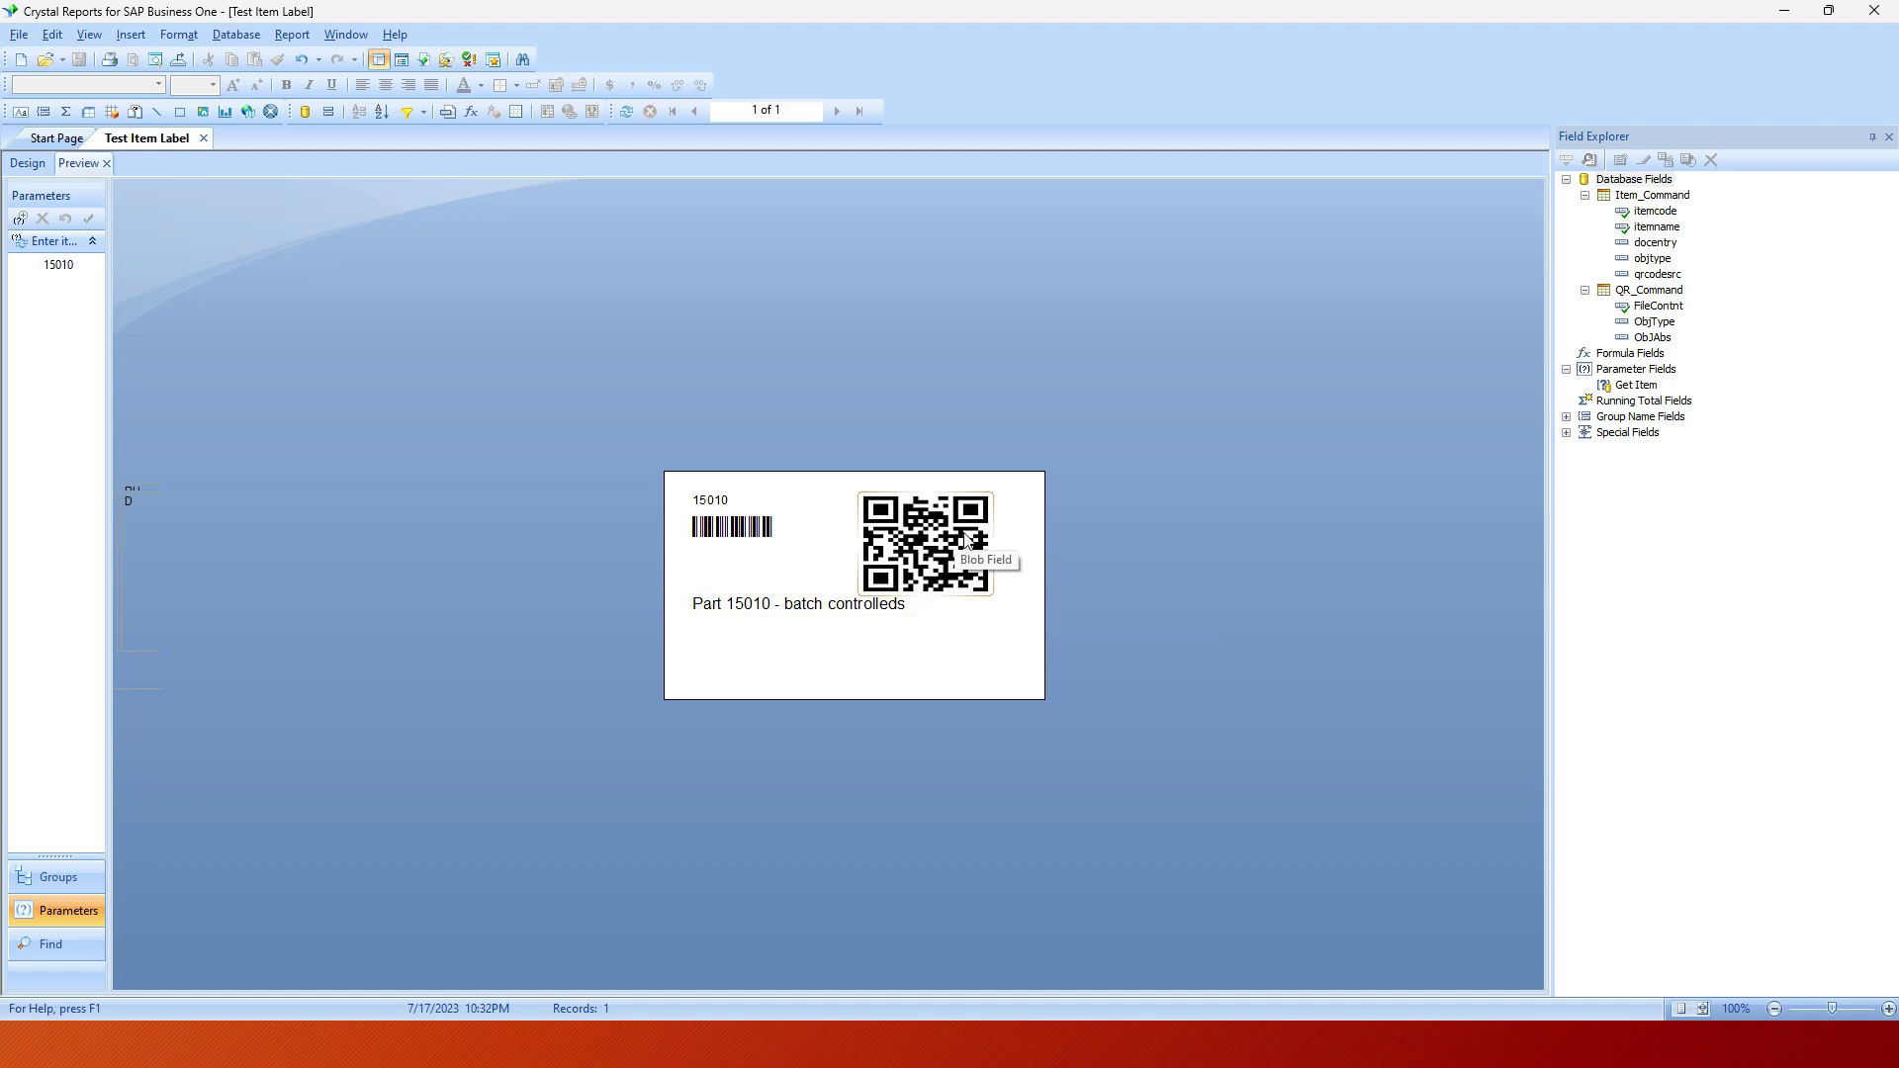
click(29, 164)
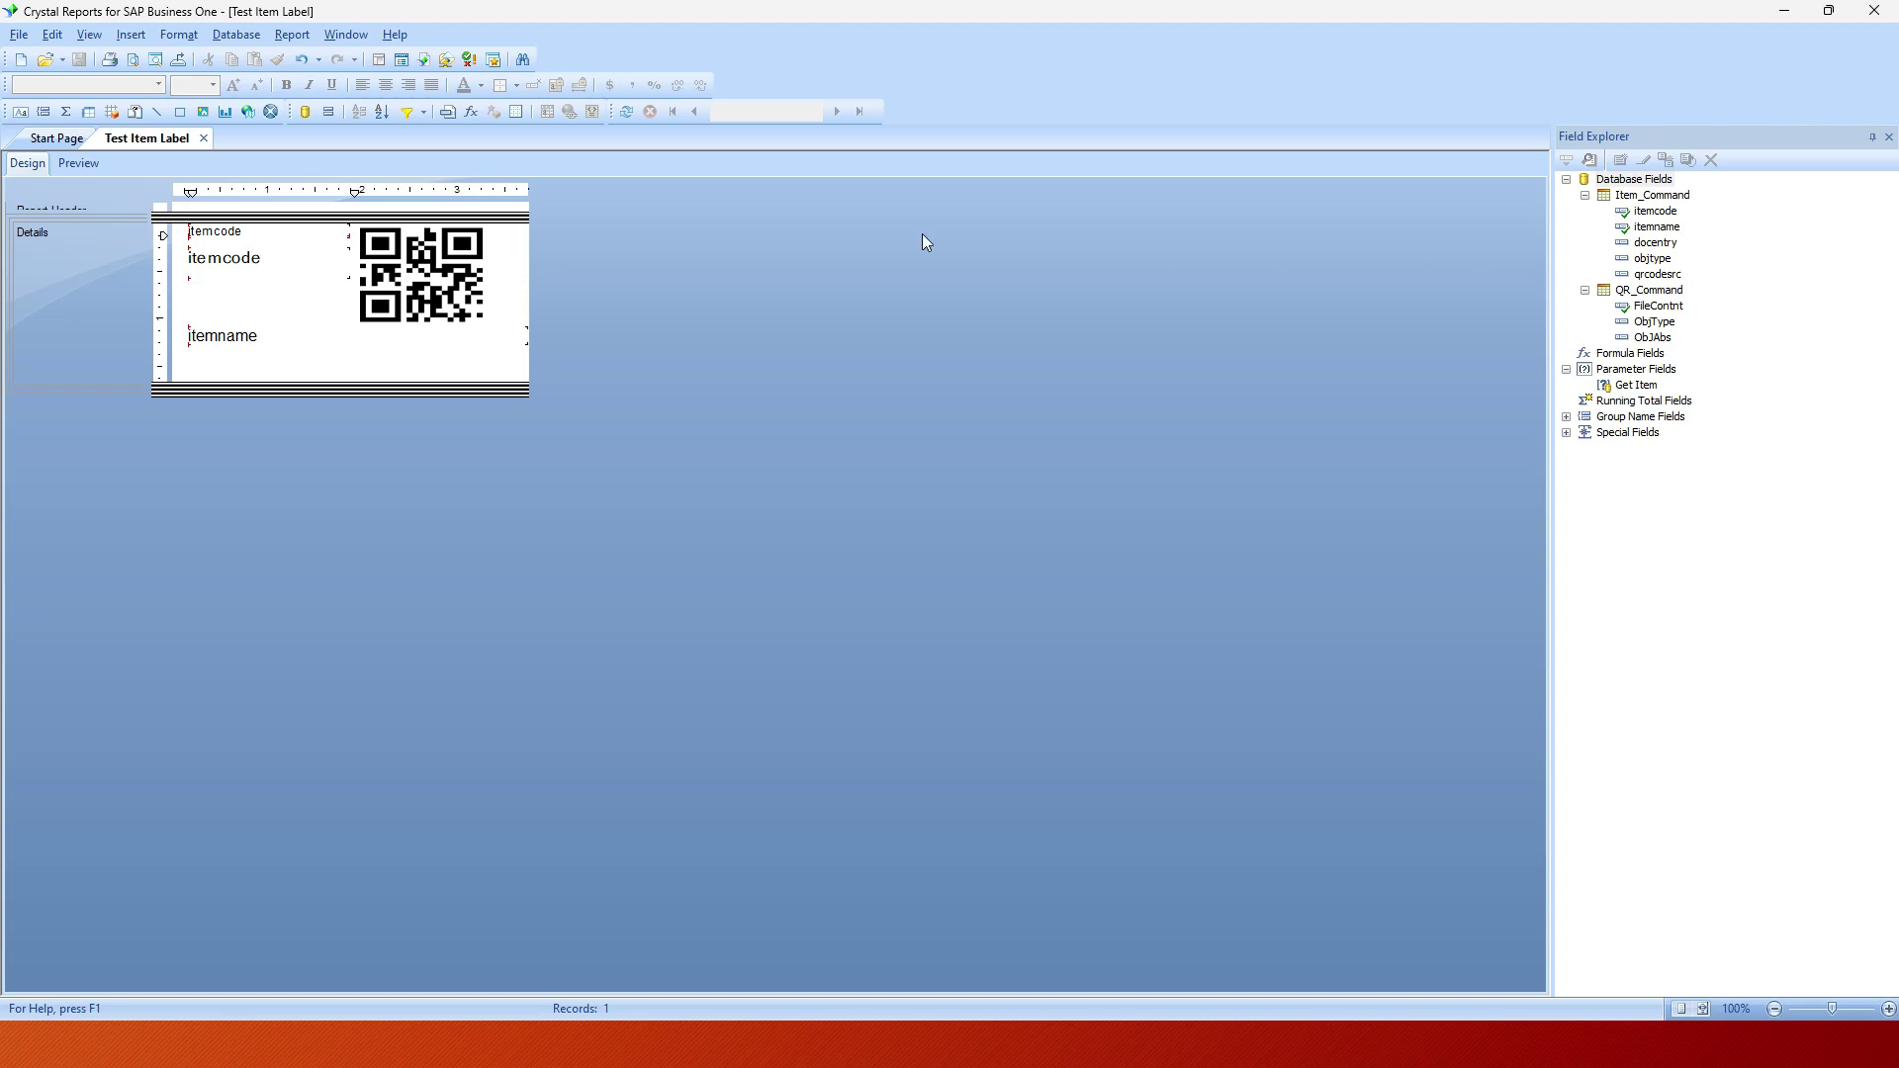
click(253, 36)
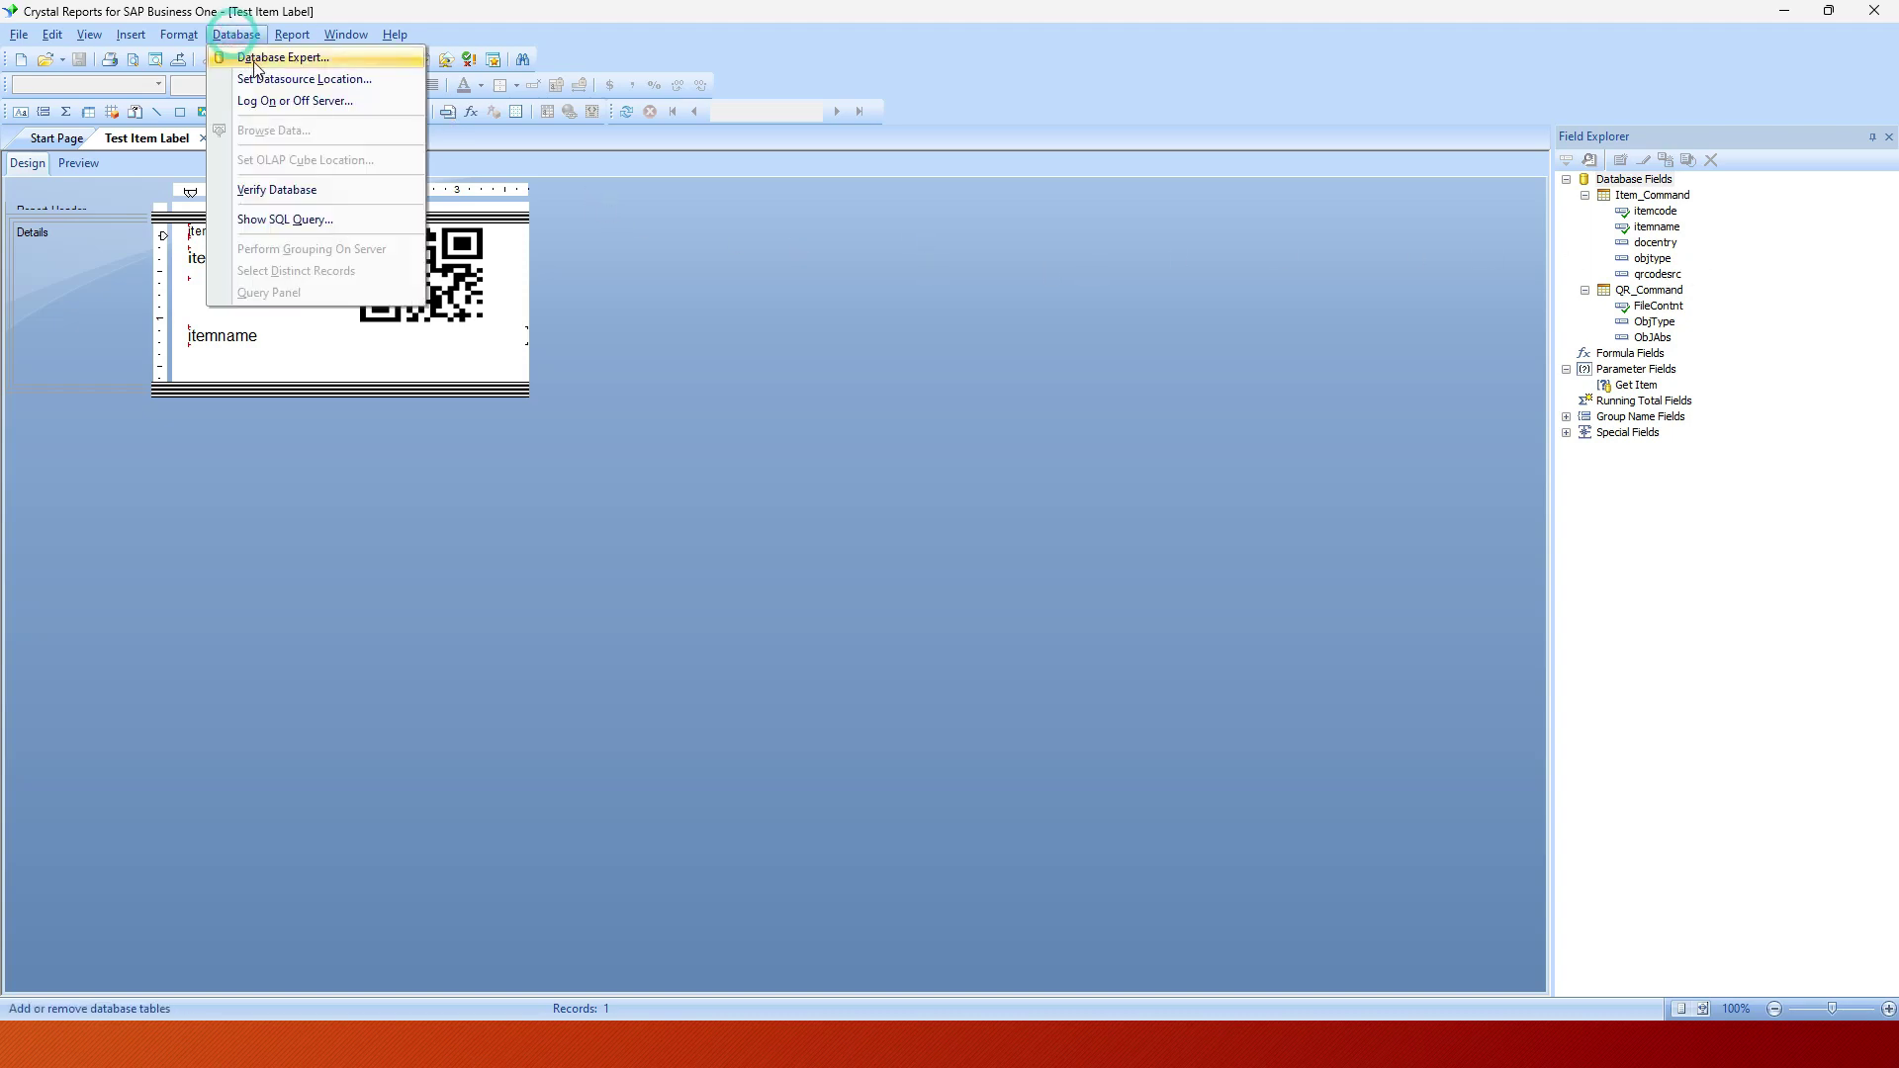
Review Item_Command's SQL reading oitm where qrcodesrc is not null, accepting it unchanged.
click(255, 59)
click(1060, 444)
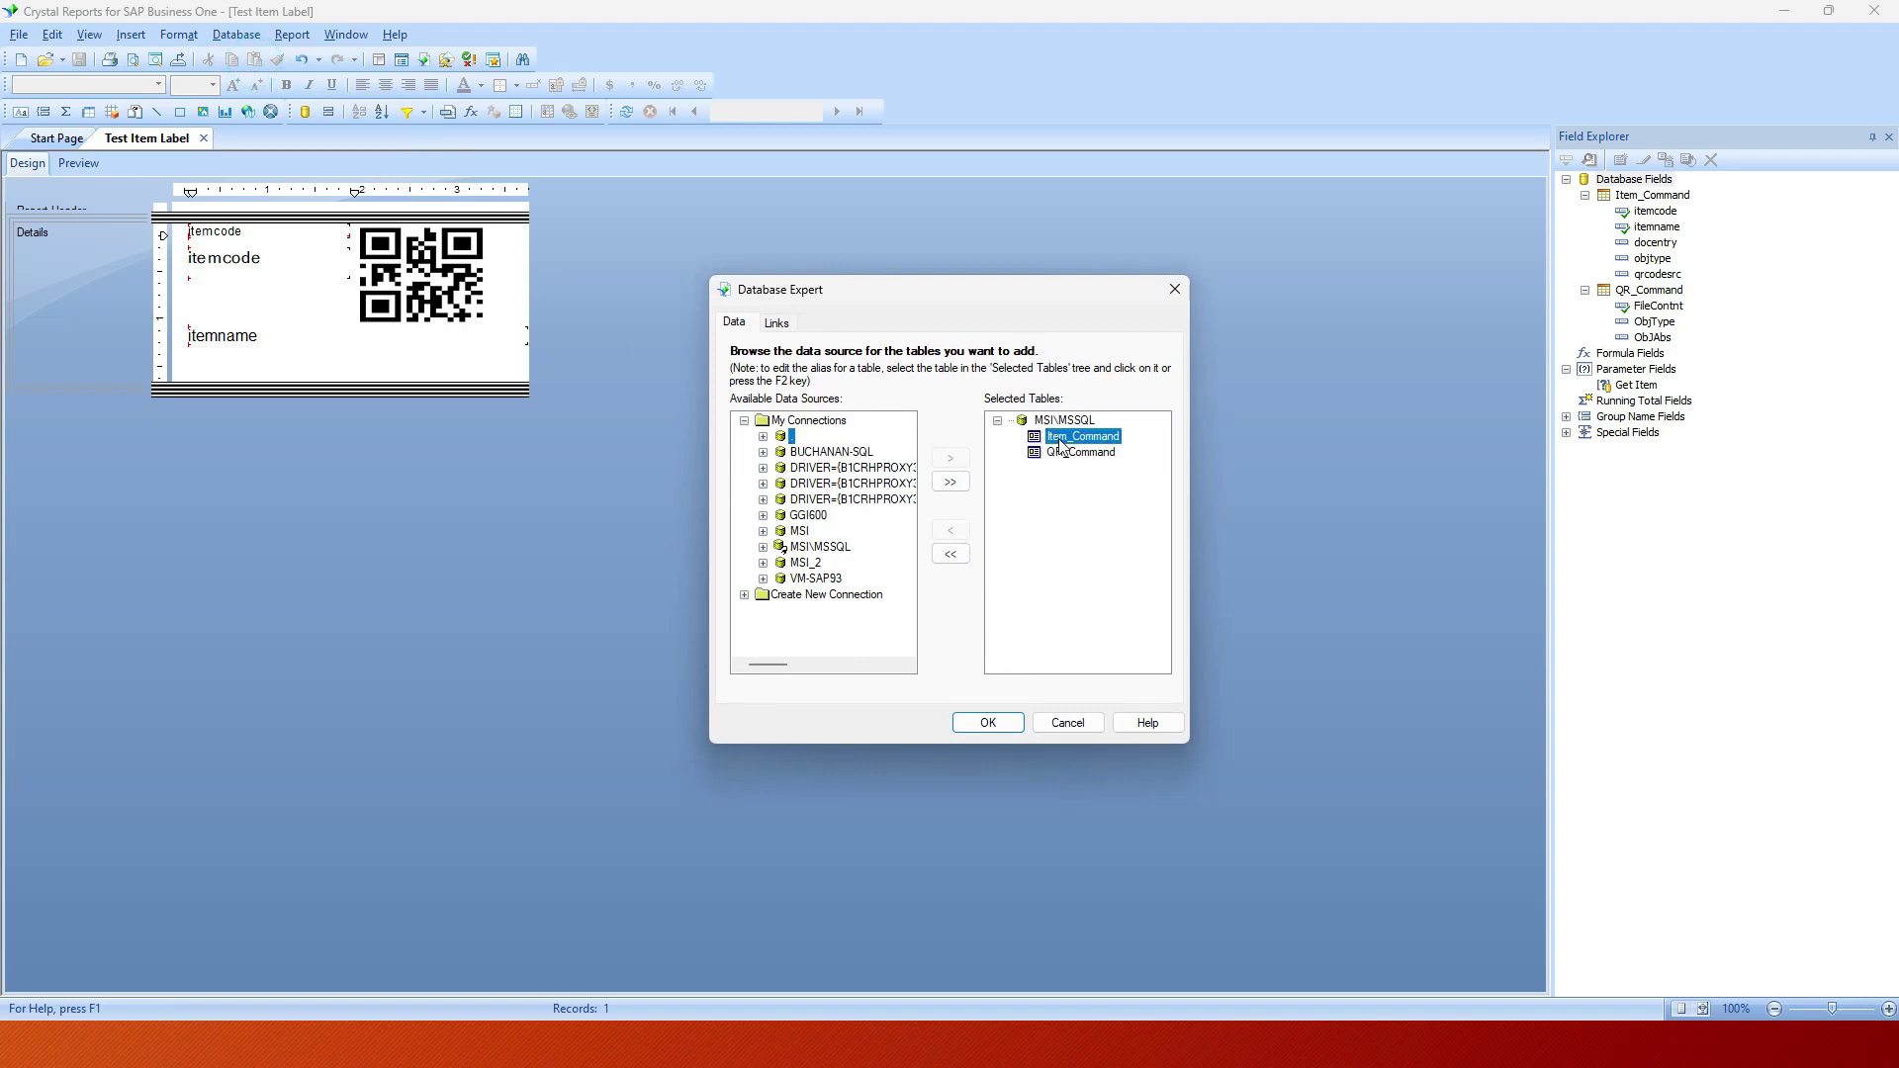
right_click(1060, 444)
click(1108, 447)
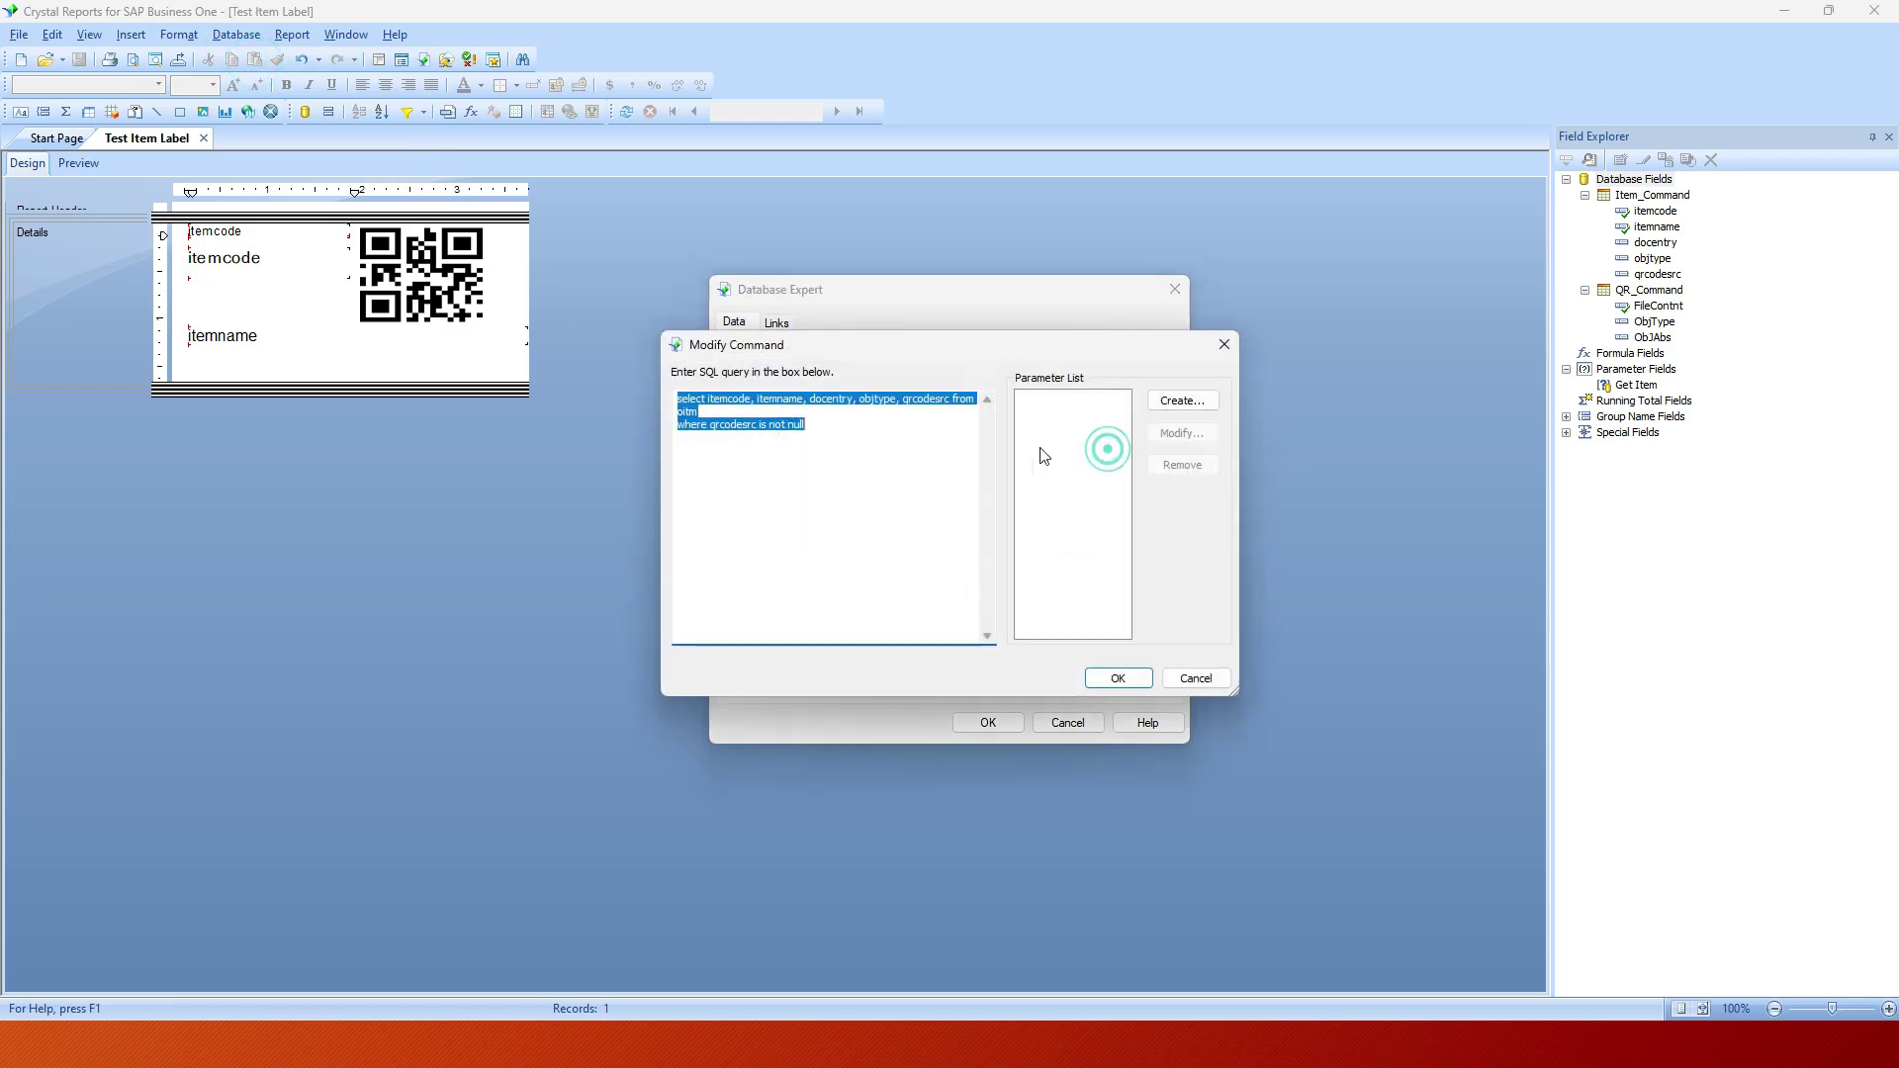
click(817, 430)
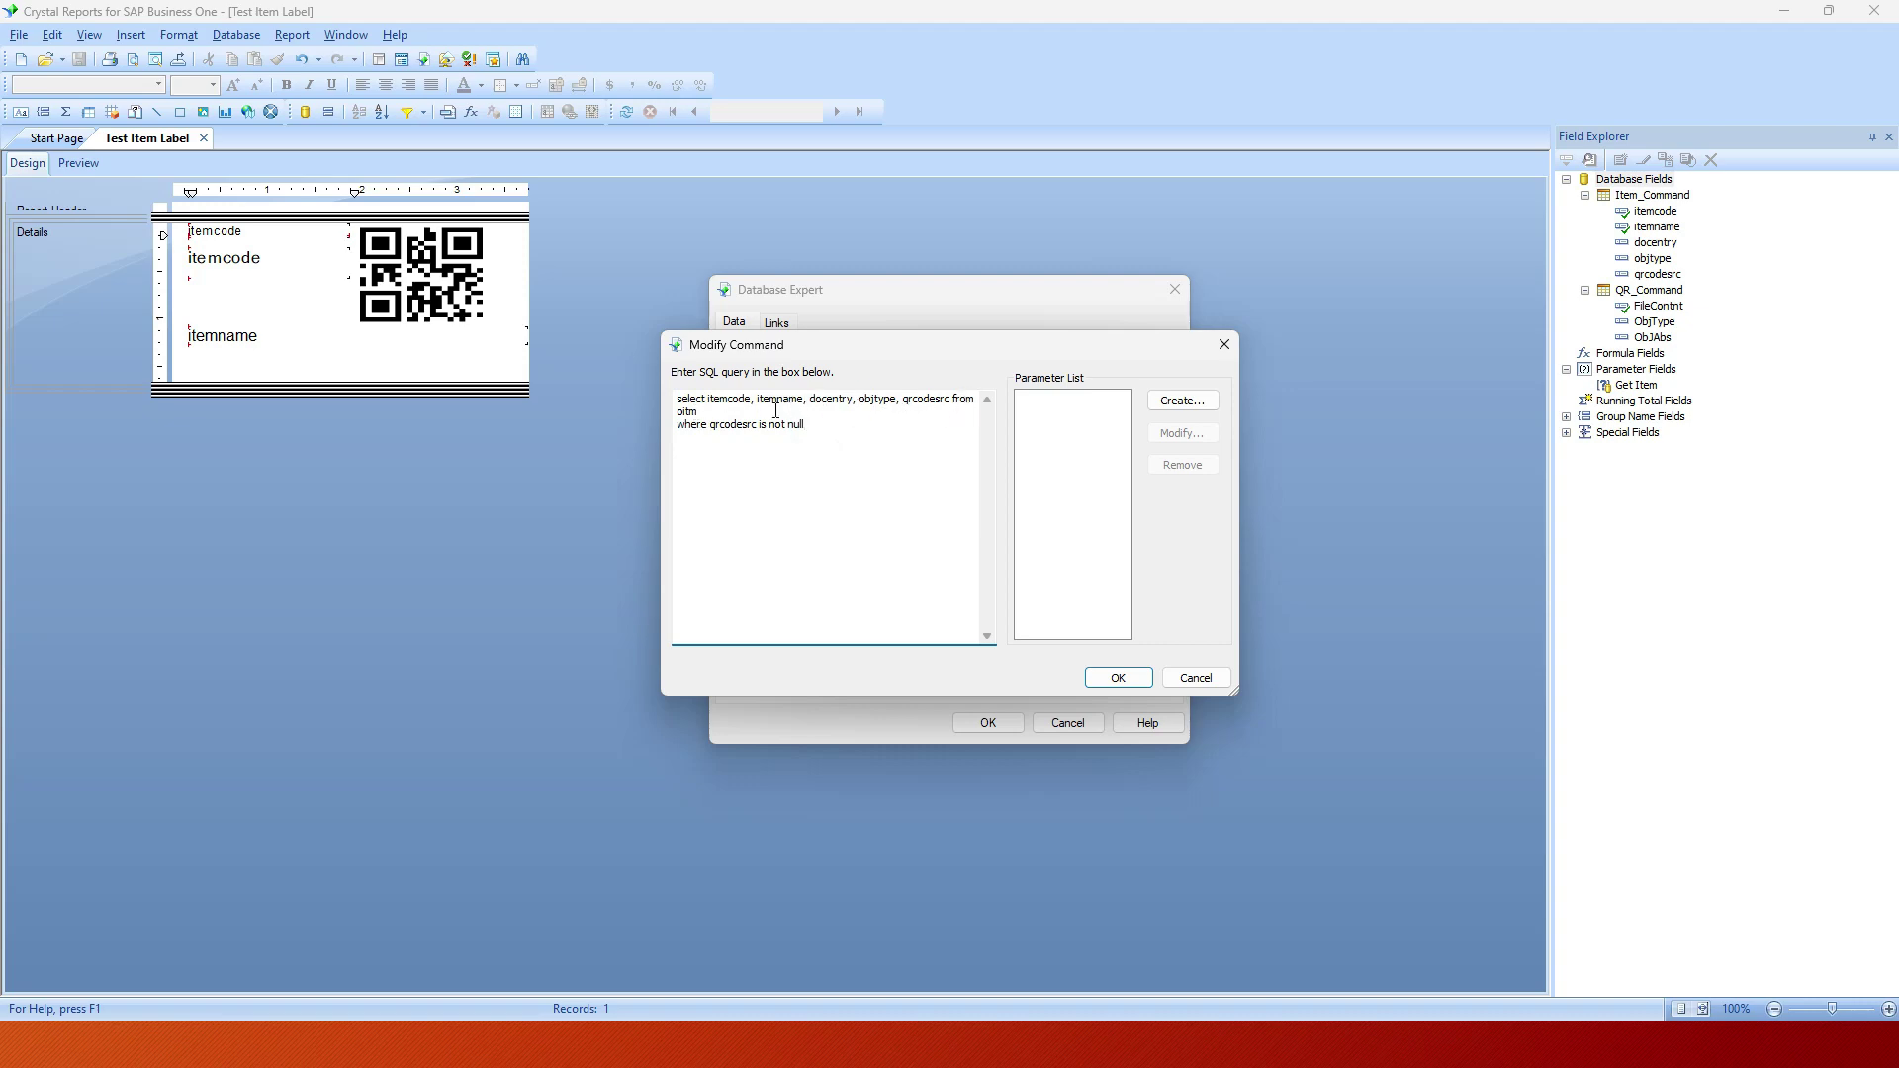
click(730, 428)
click(1120, 681)
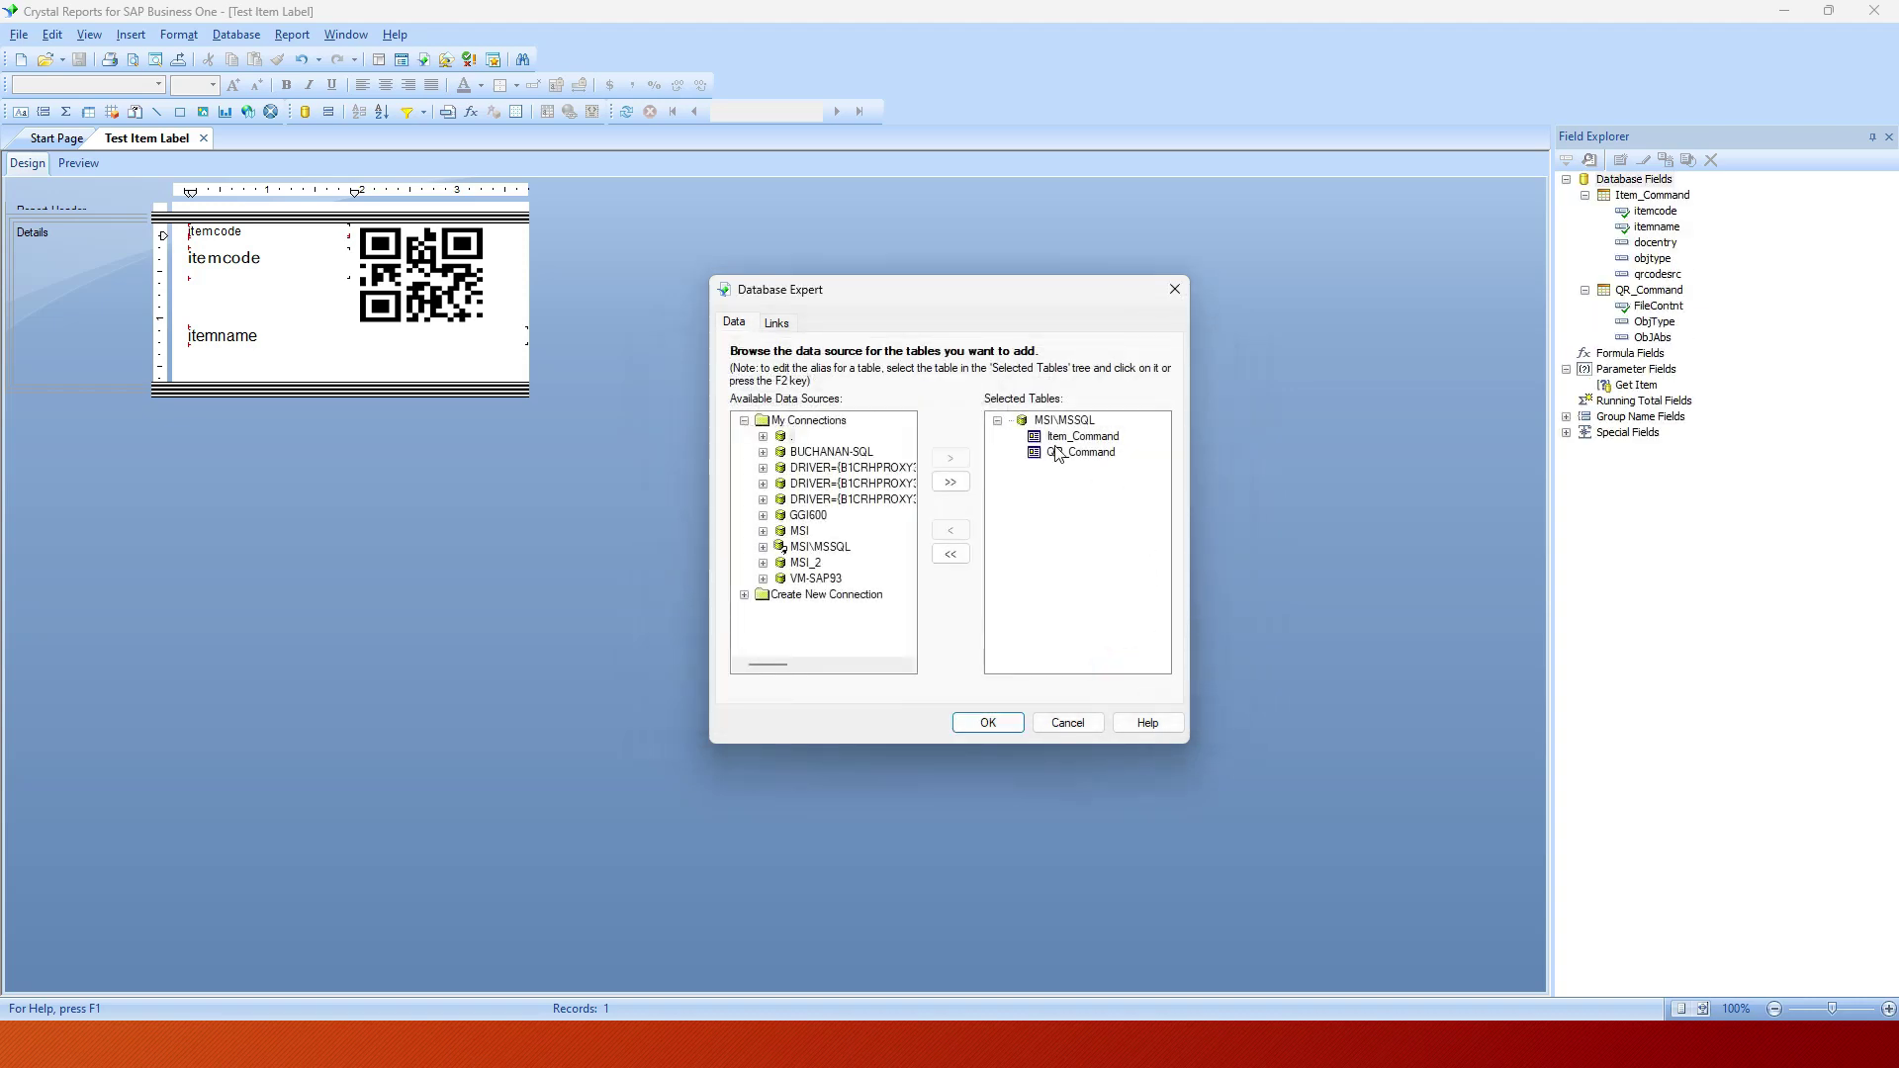
Widen and review QR_Command's SQL pulling FileContnt from OQRC where FieldName is QRCodeSrc, then accept it.
click(1063, 452)
right_click(1069, 455)
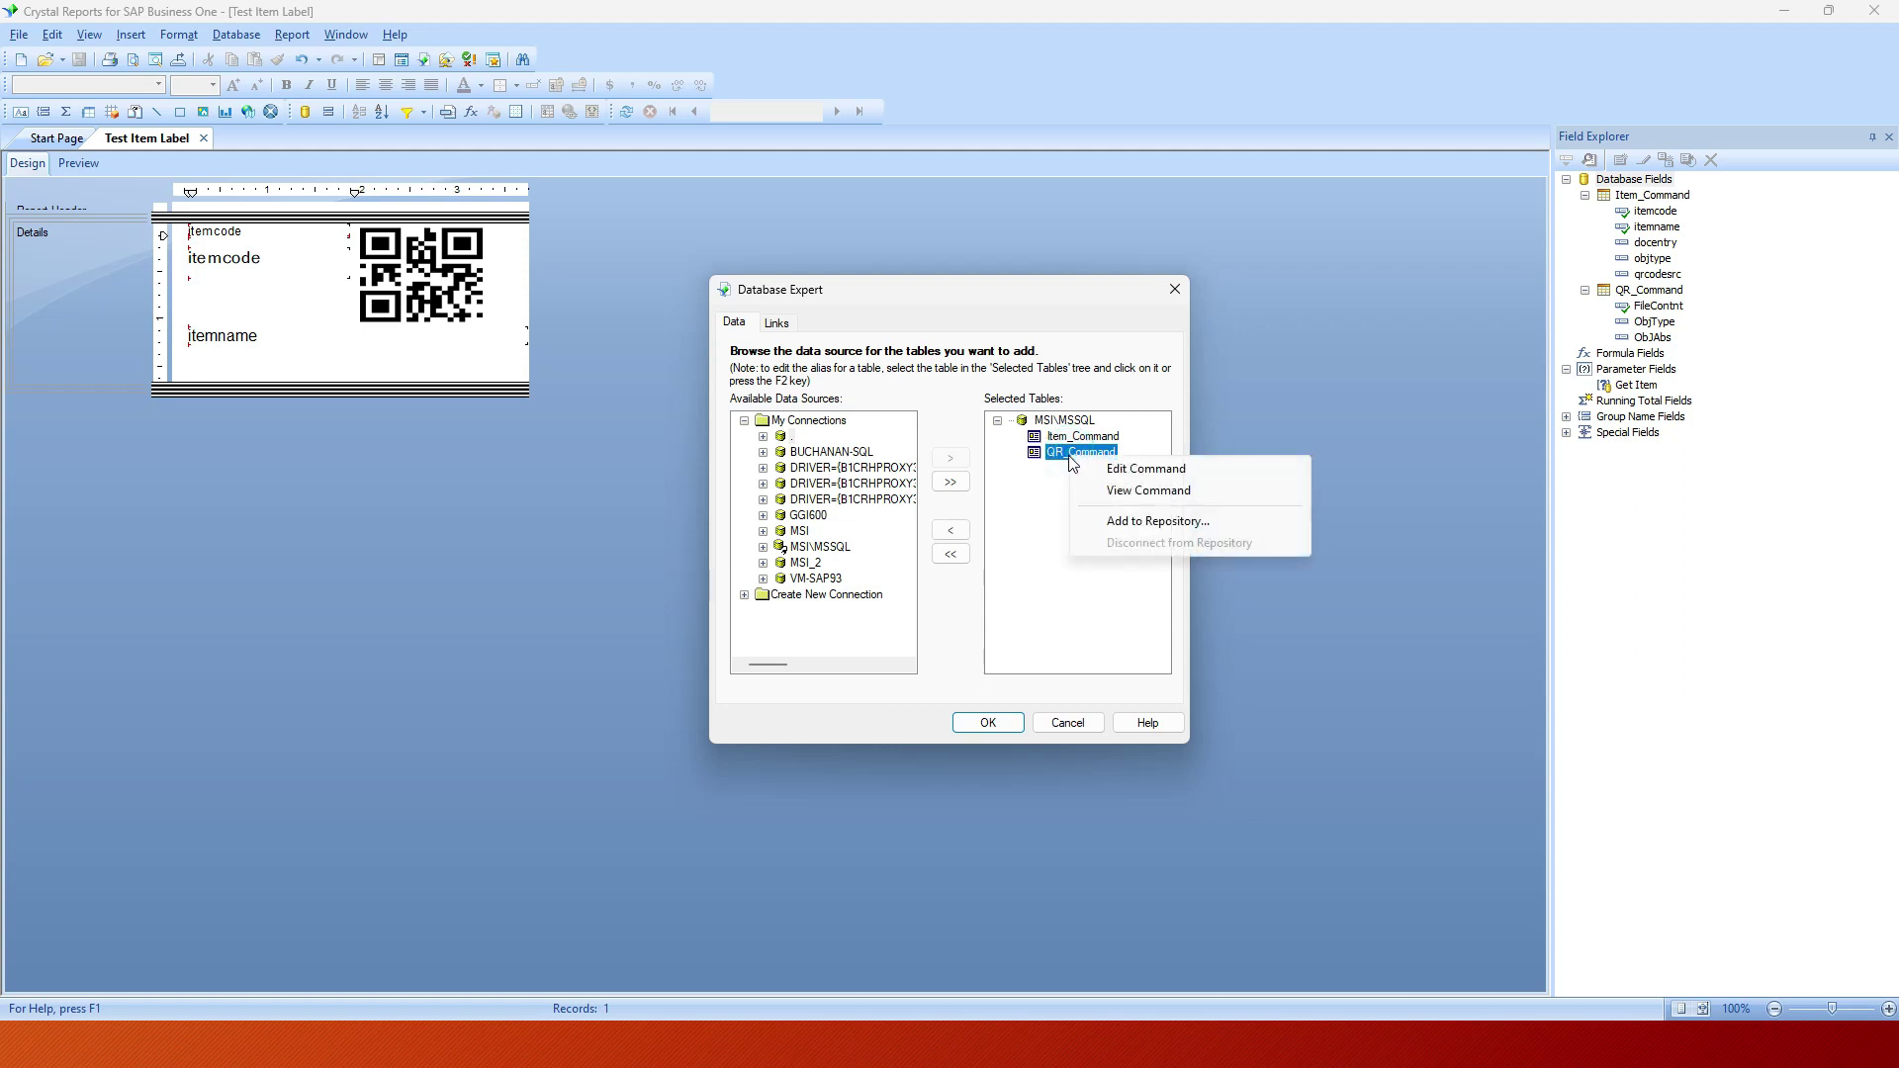
click(1143, 469)
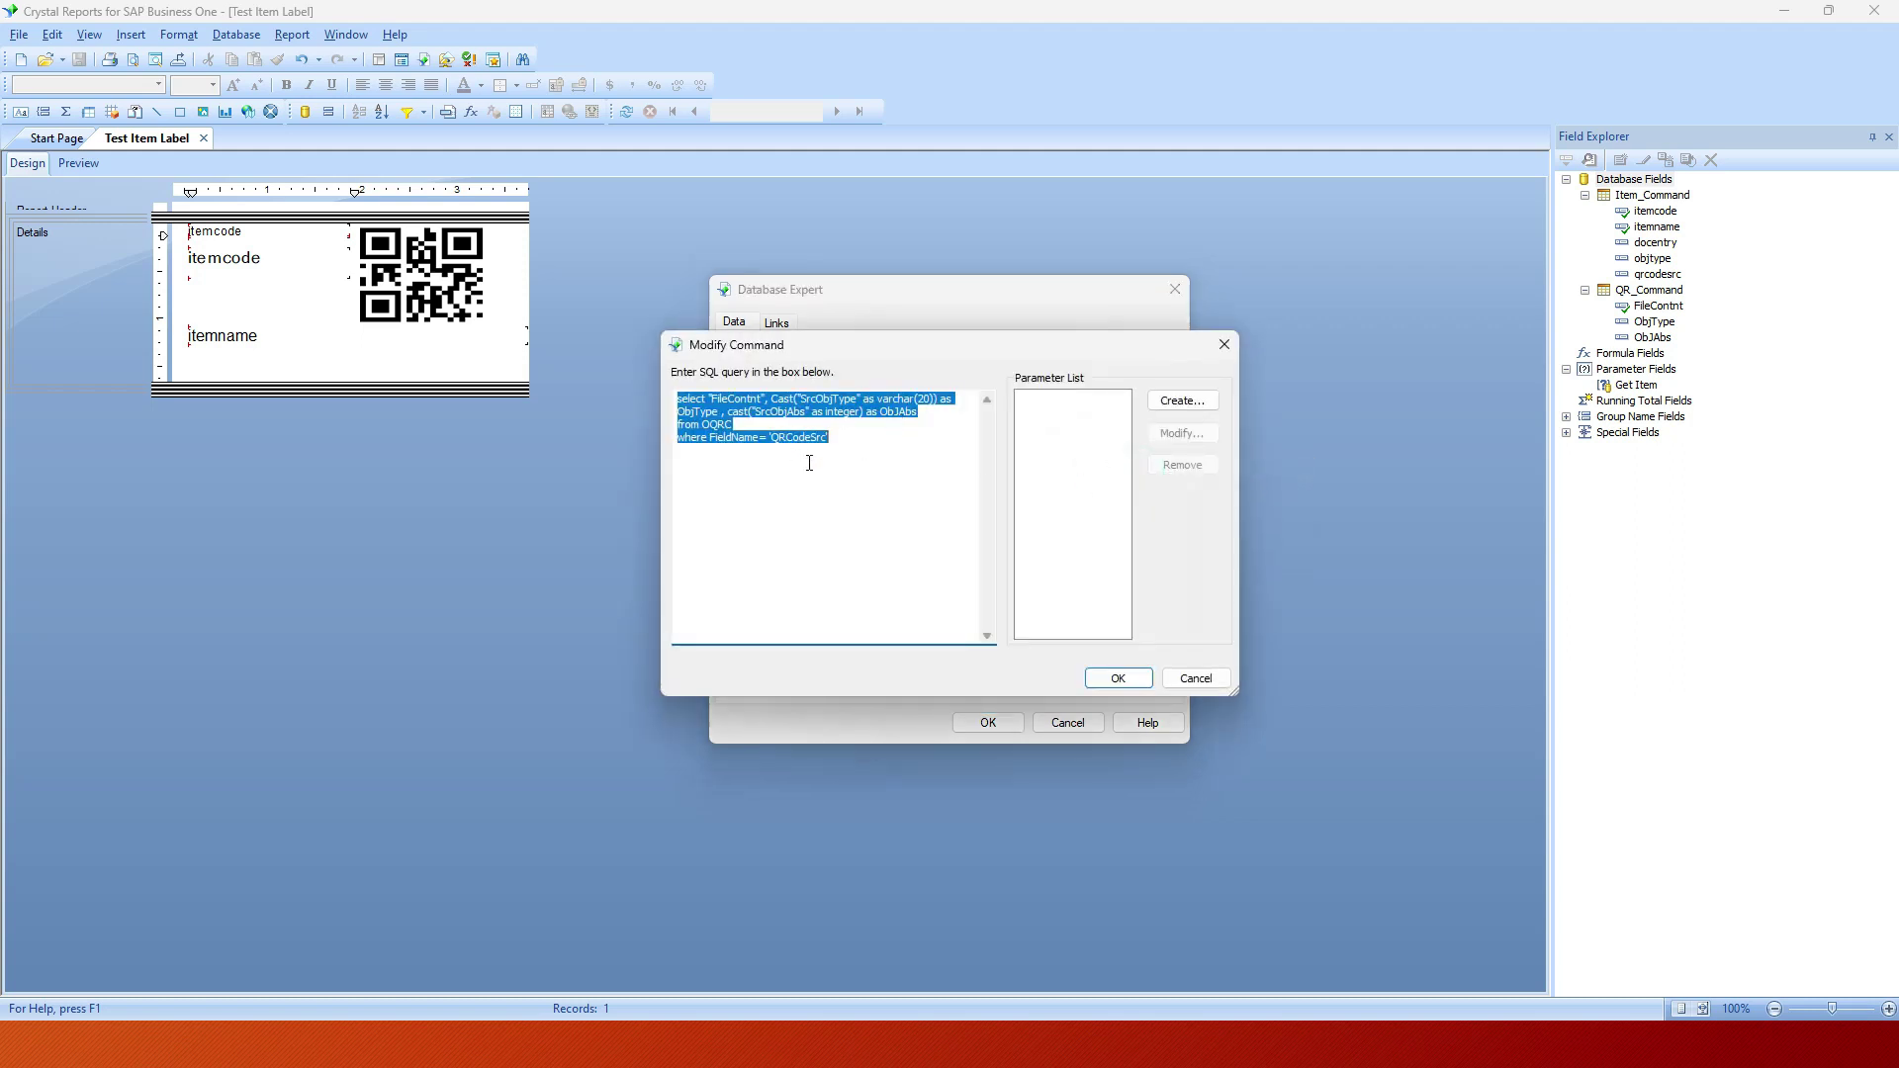
click(849, 451)
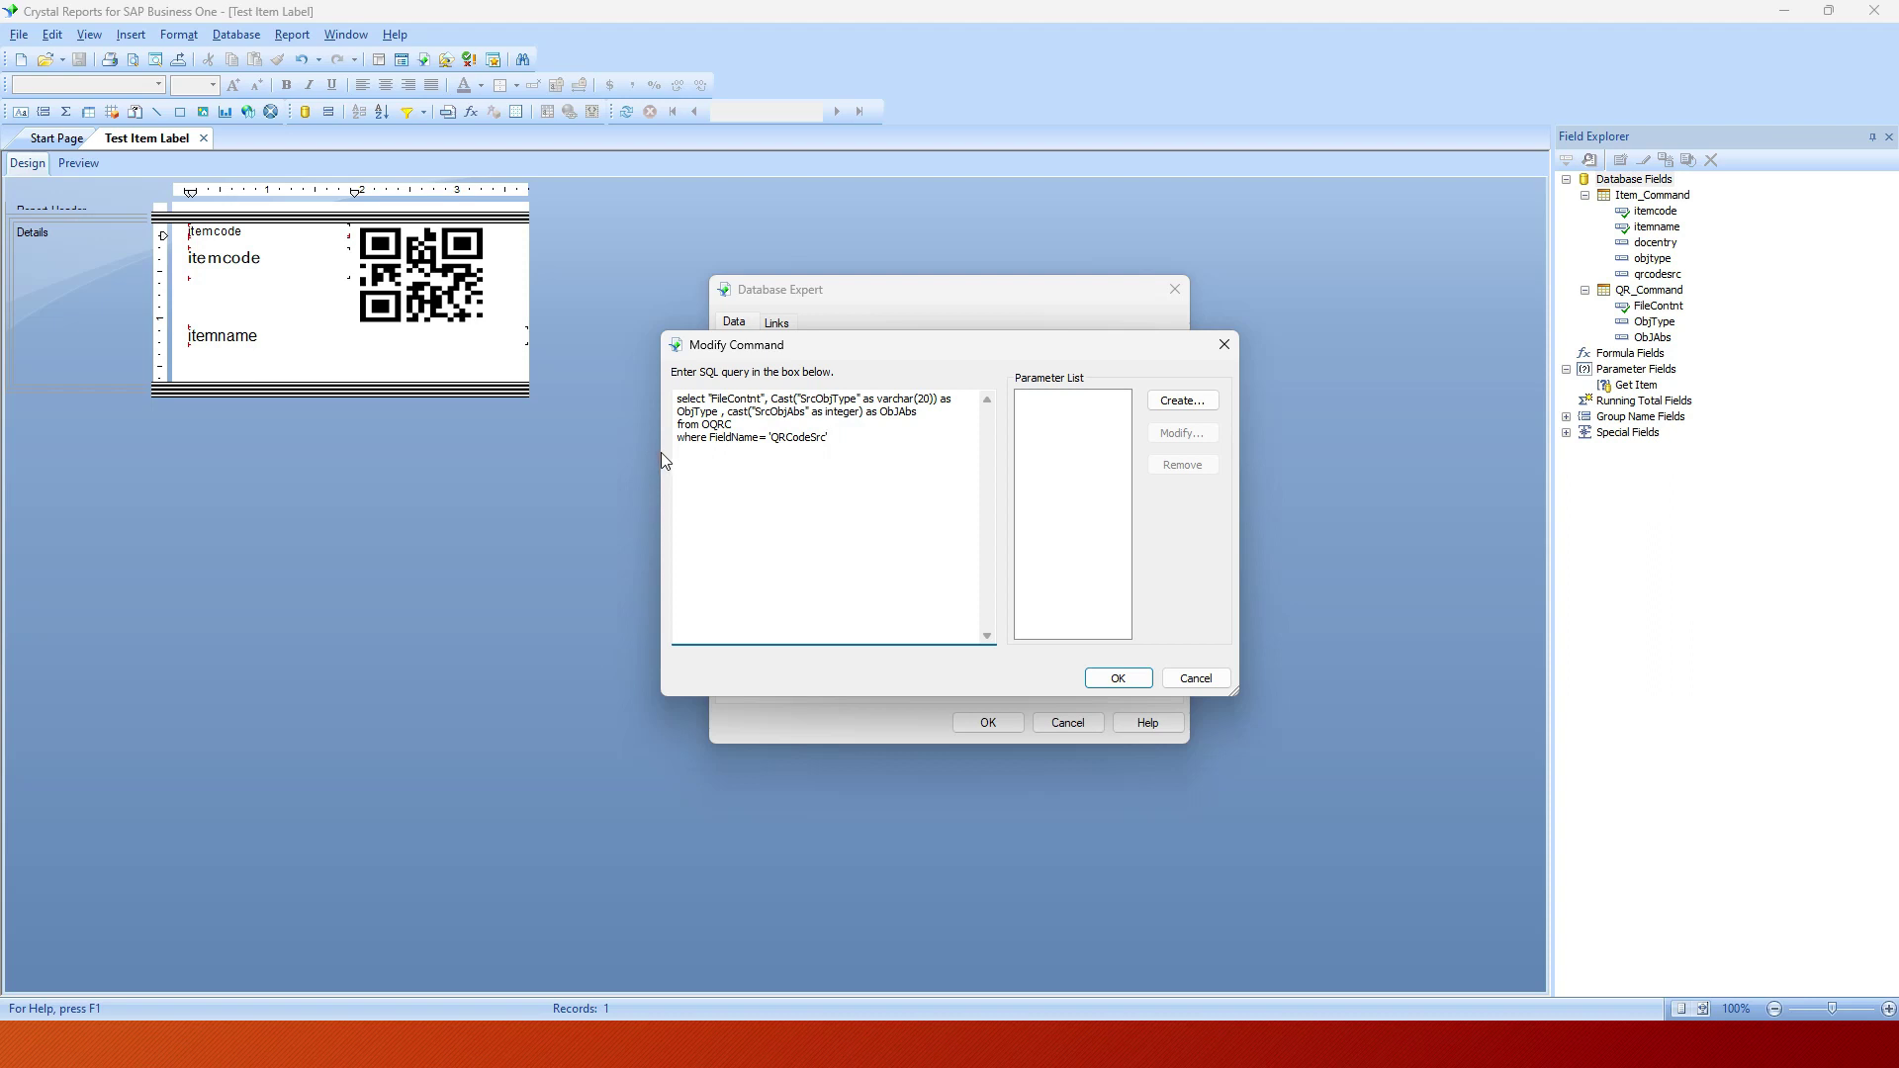
drag(663, 455, 319, 436)
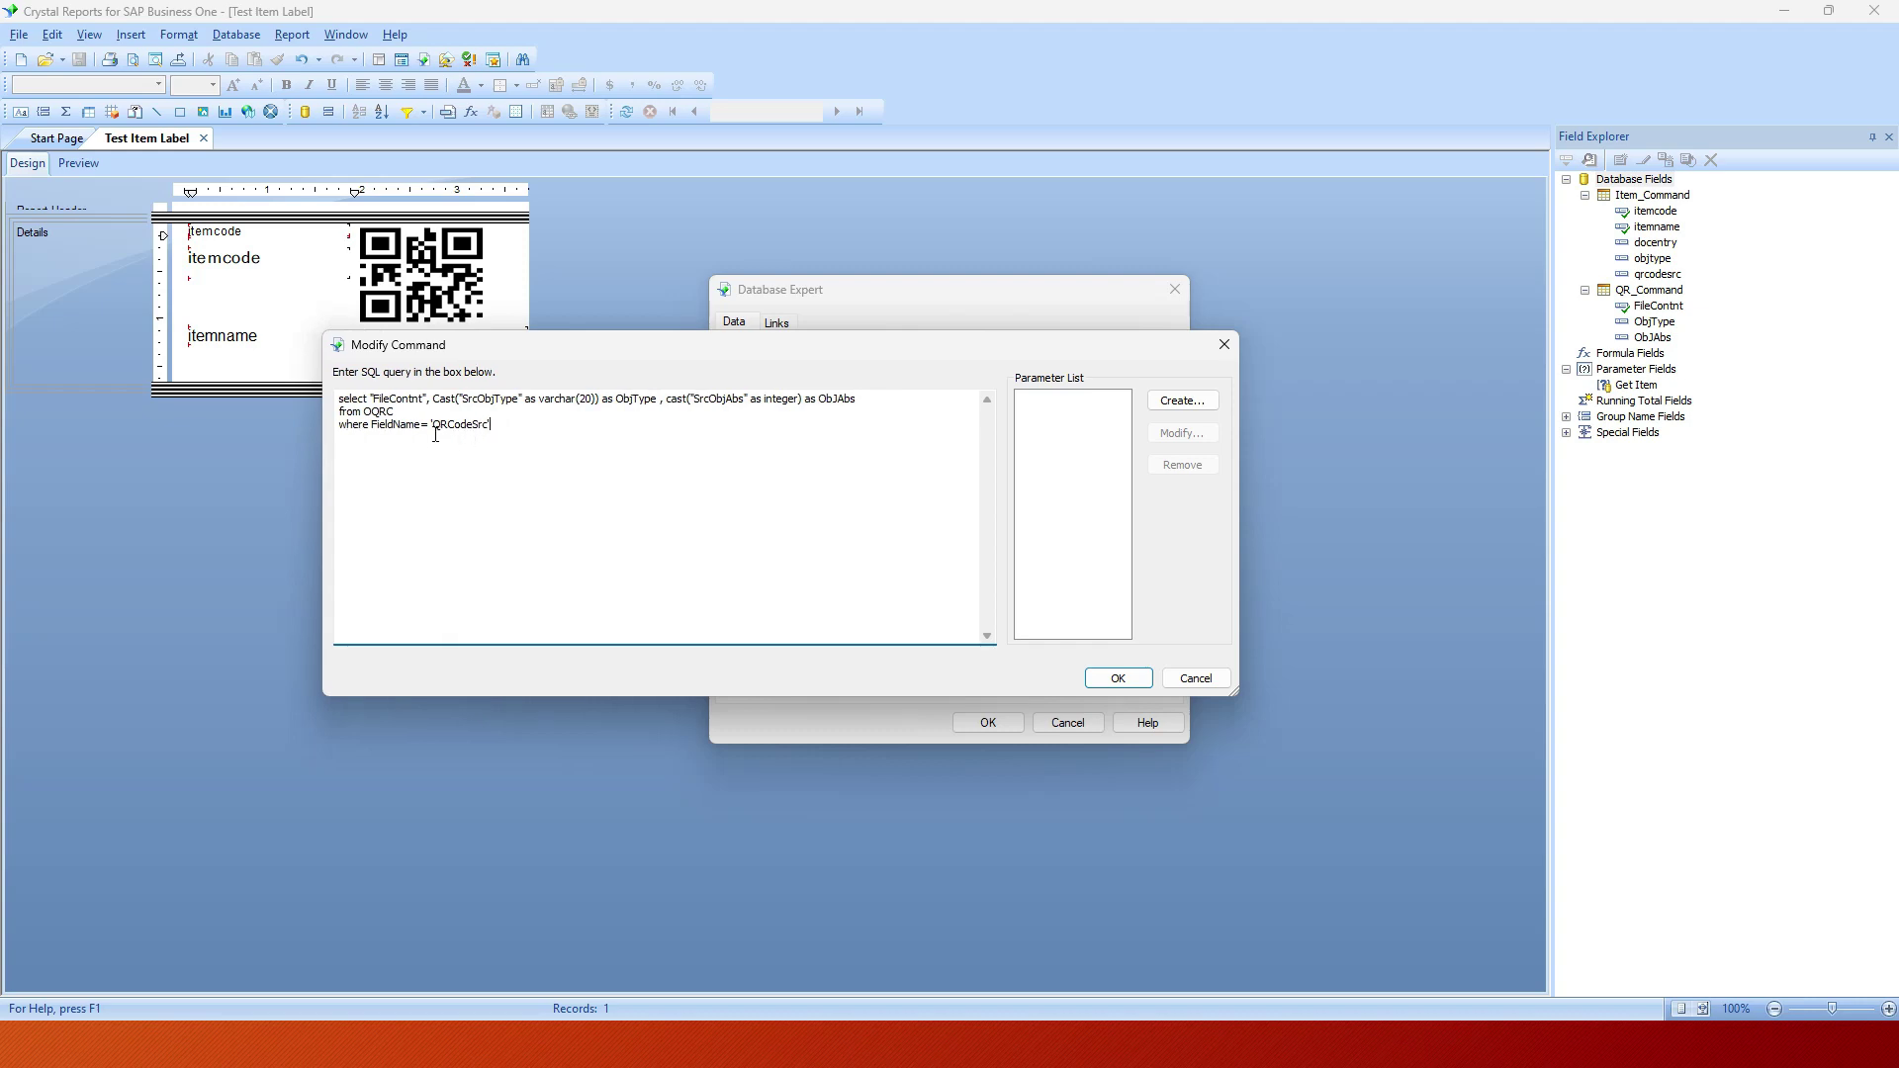
click(398, 413)
drag(584, 358, 593, 382)
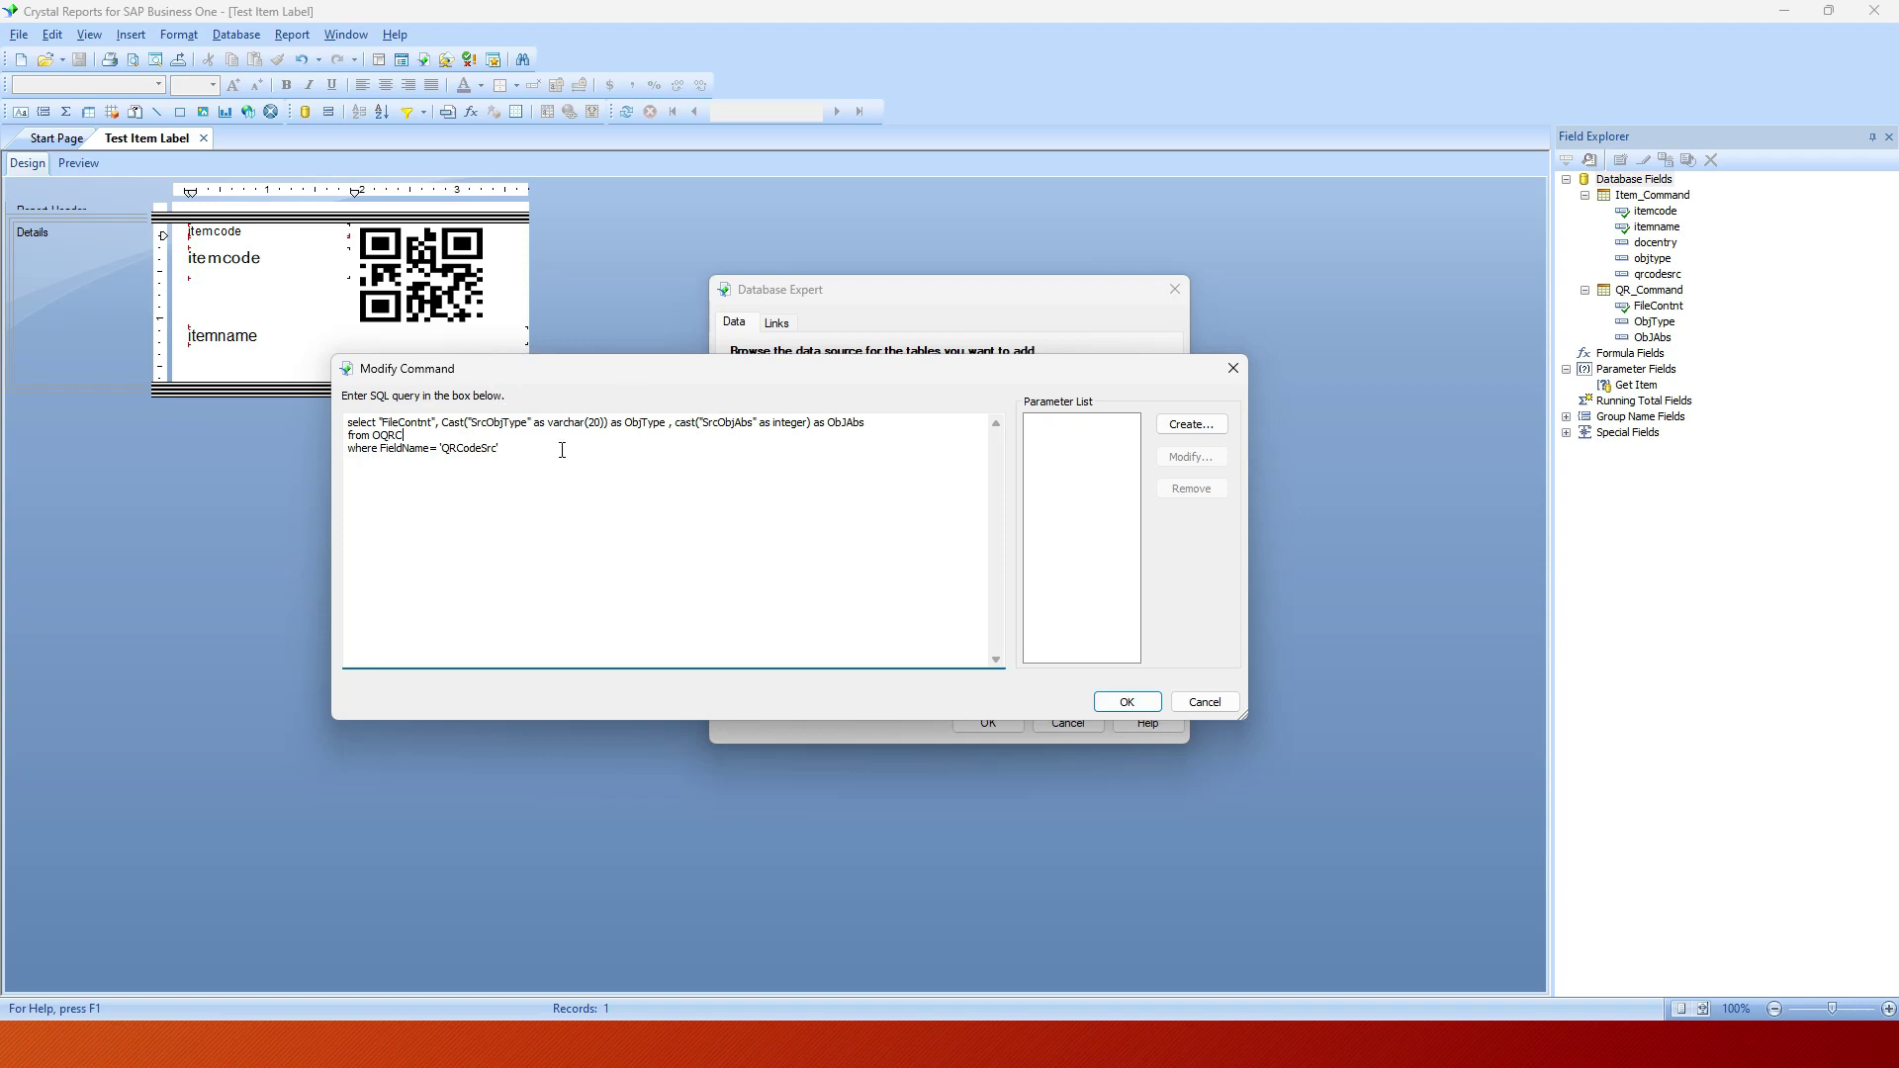
click(1131, 704)
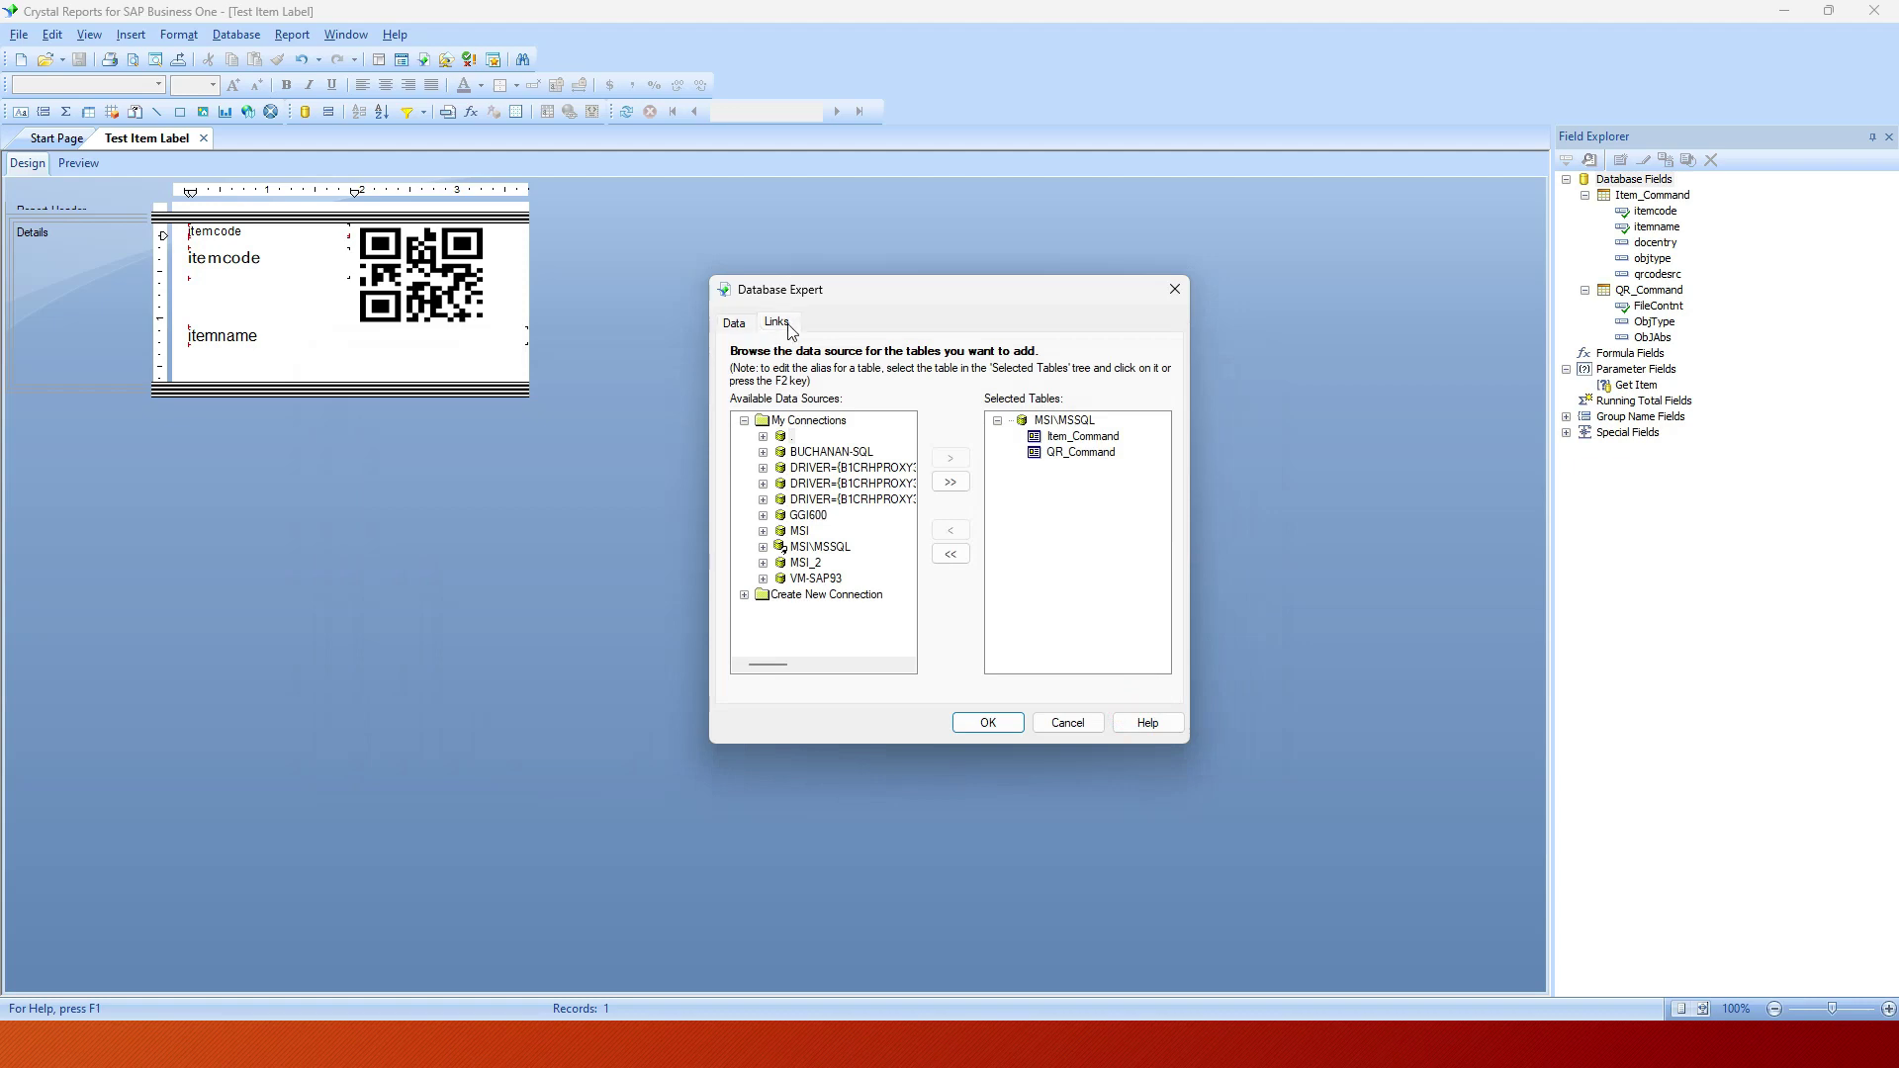
Review and confirm the links between Item_Command and QR_Command.
click(781, 325)
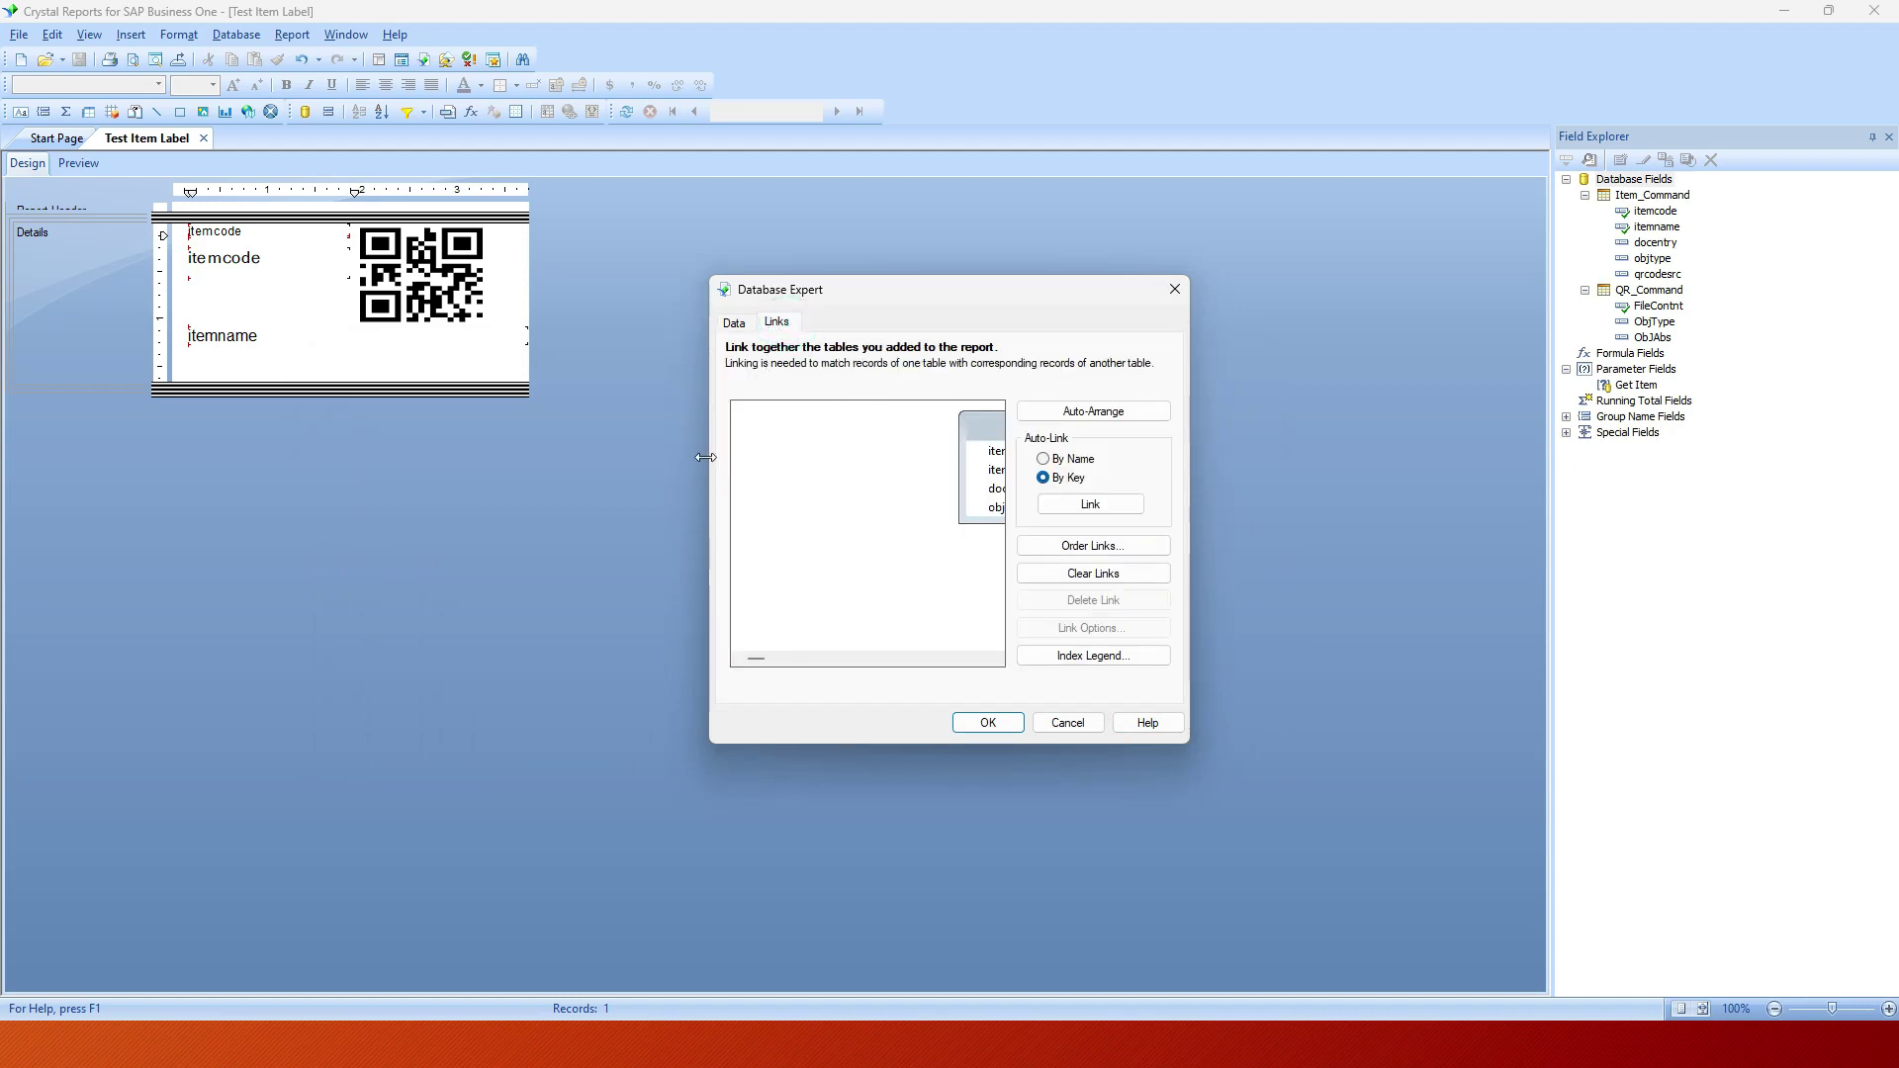
drag(705, 457, 238, 455)
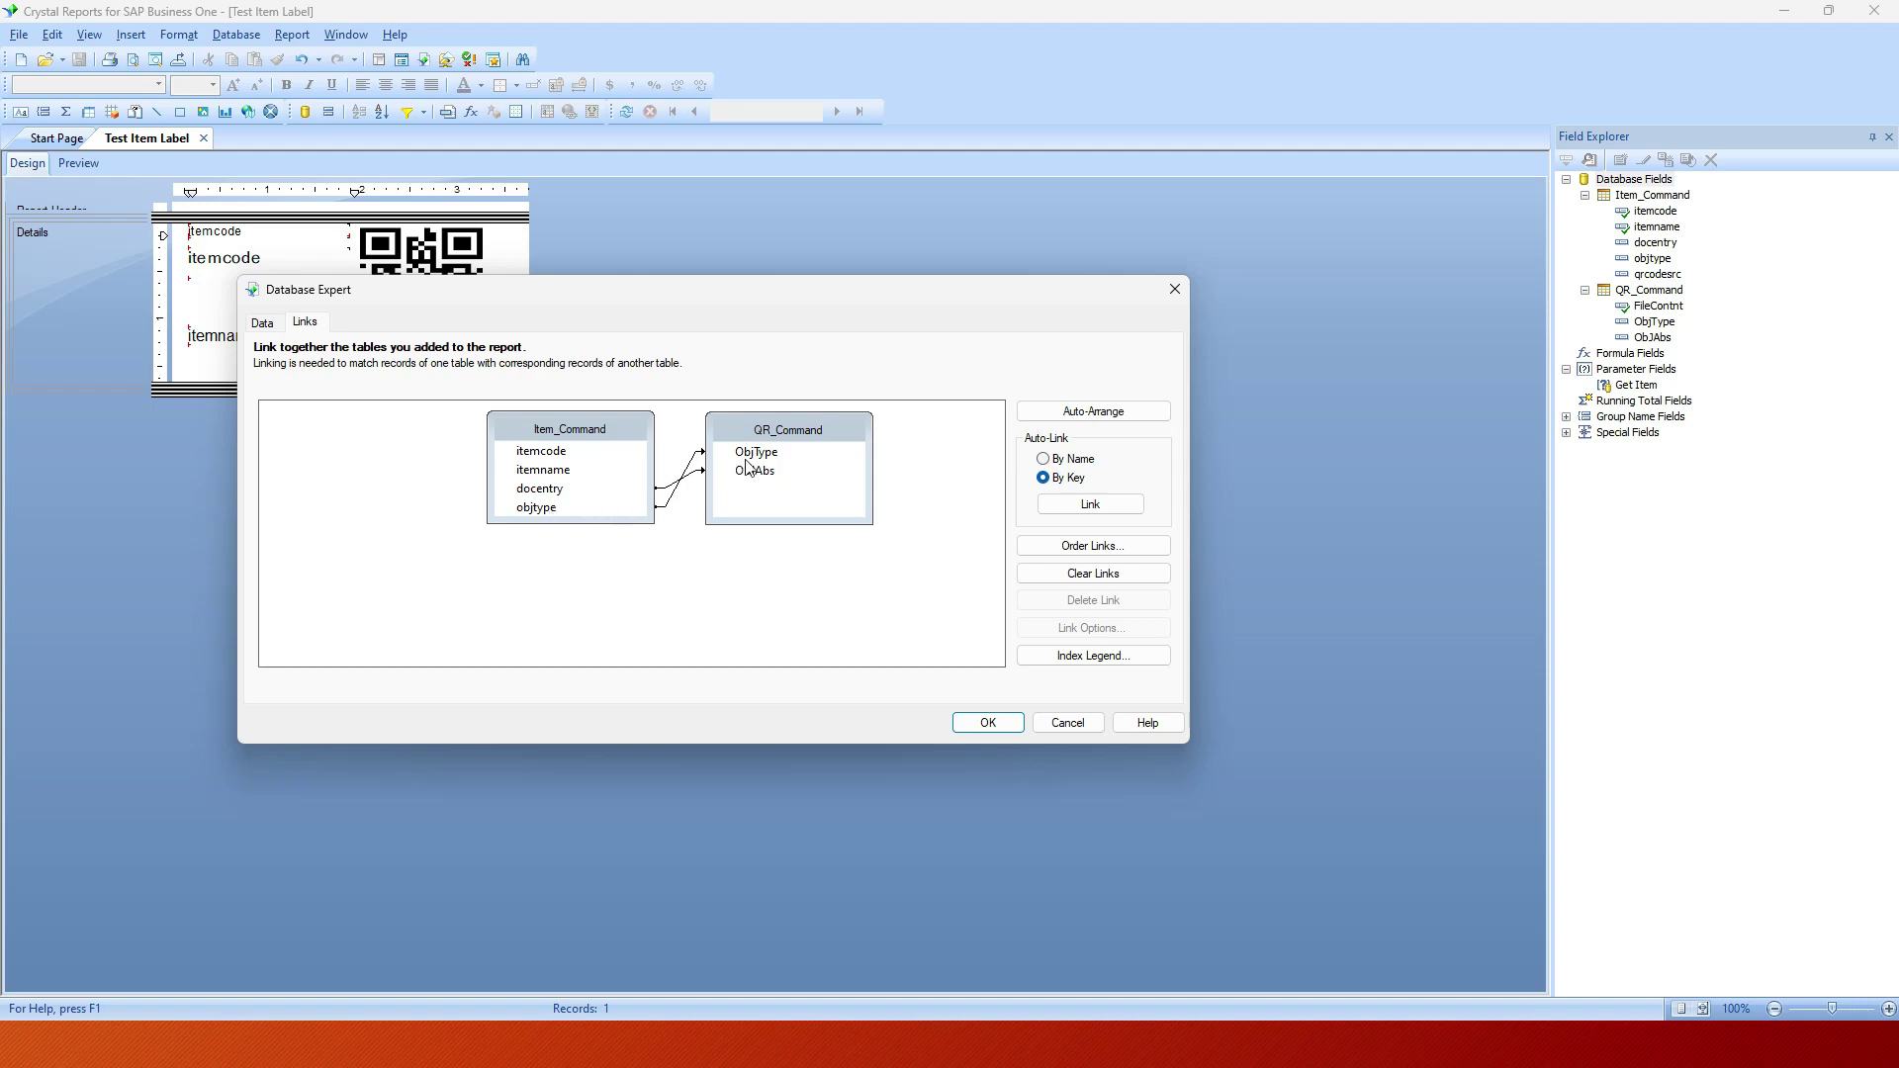
click(988, 723)
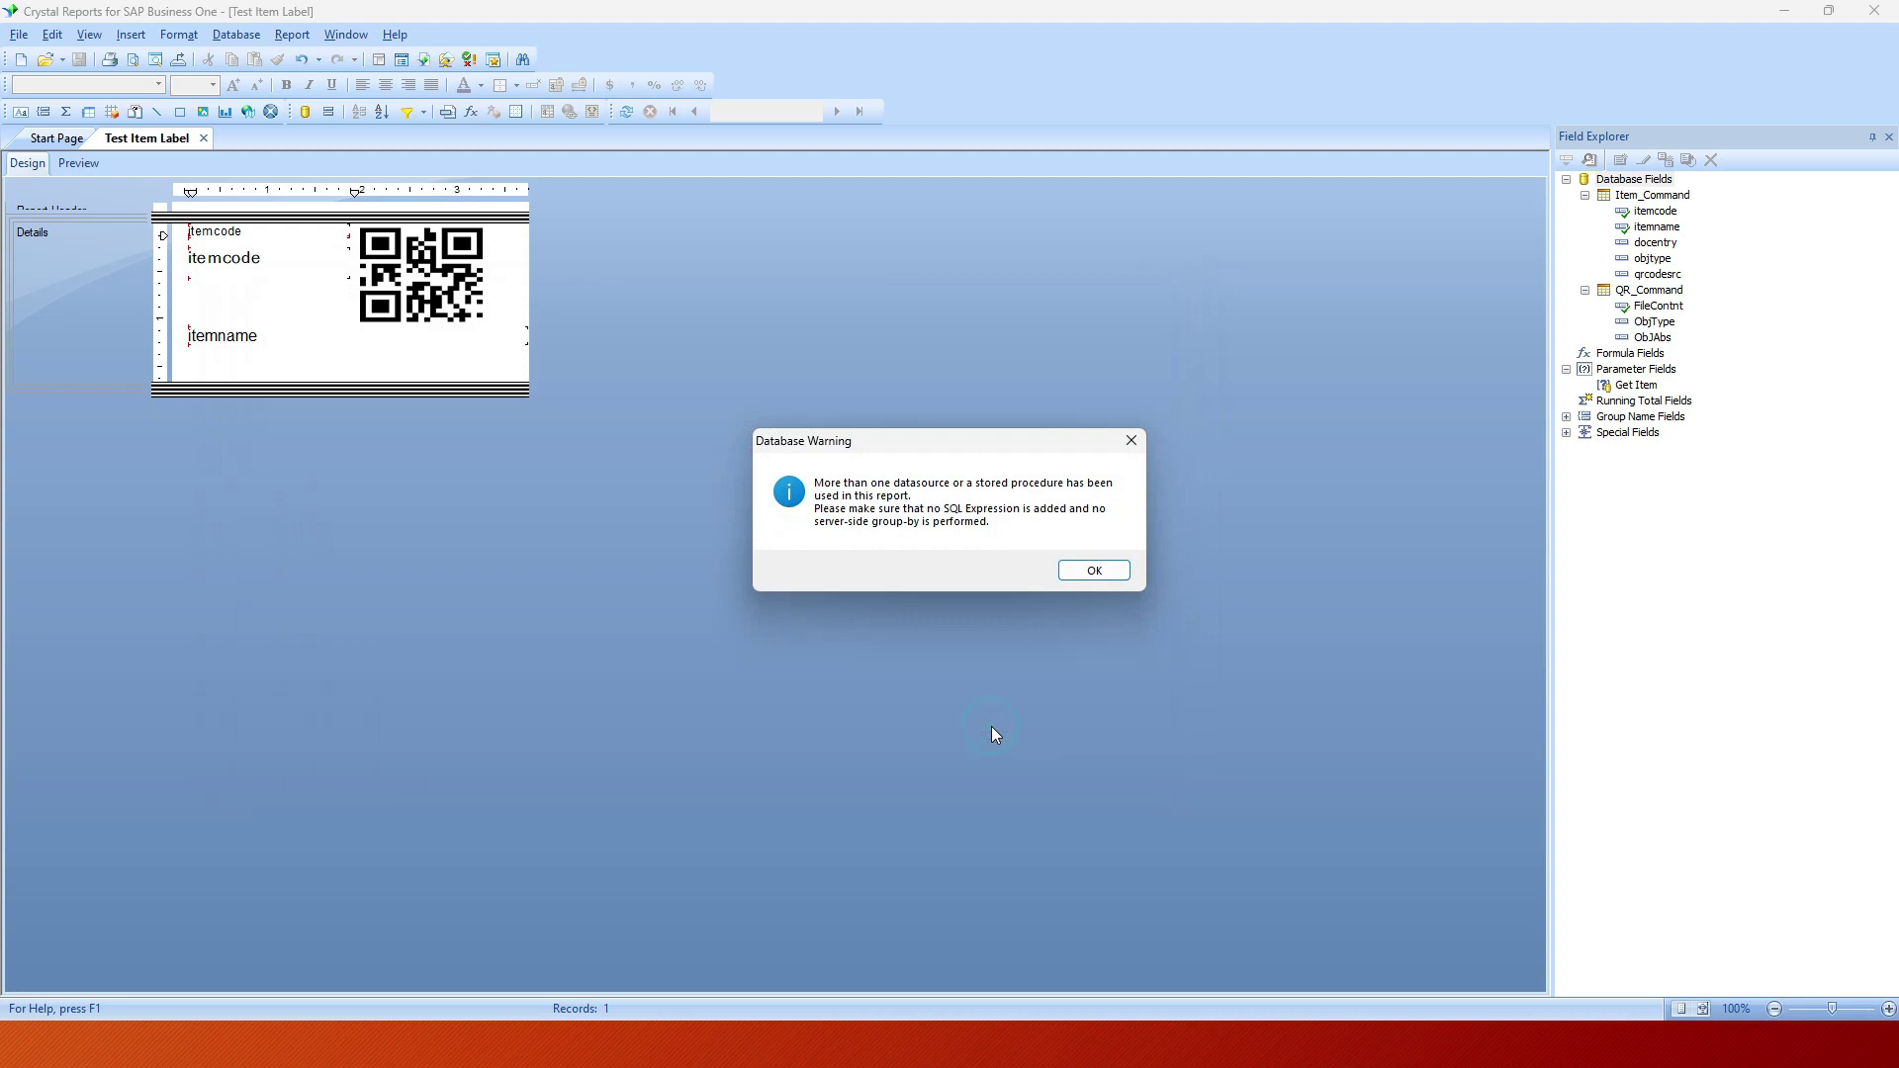
Refresh the report with a new parameter value, running it for item 15010.
click(1096, 571)
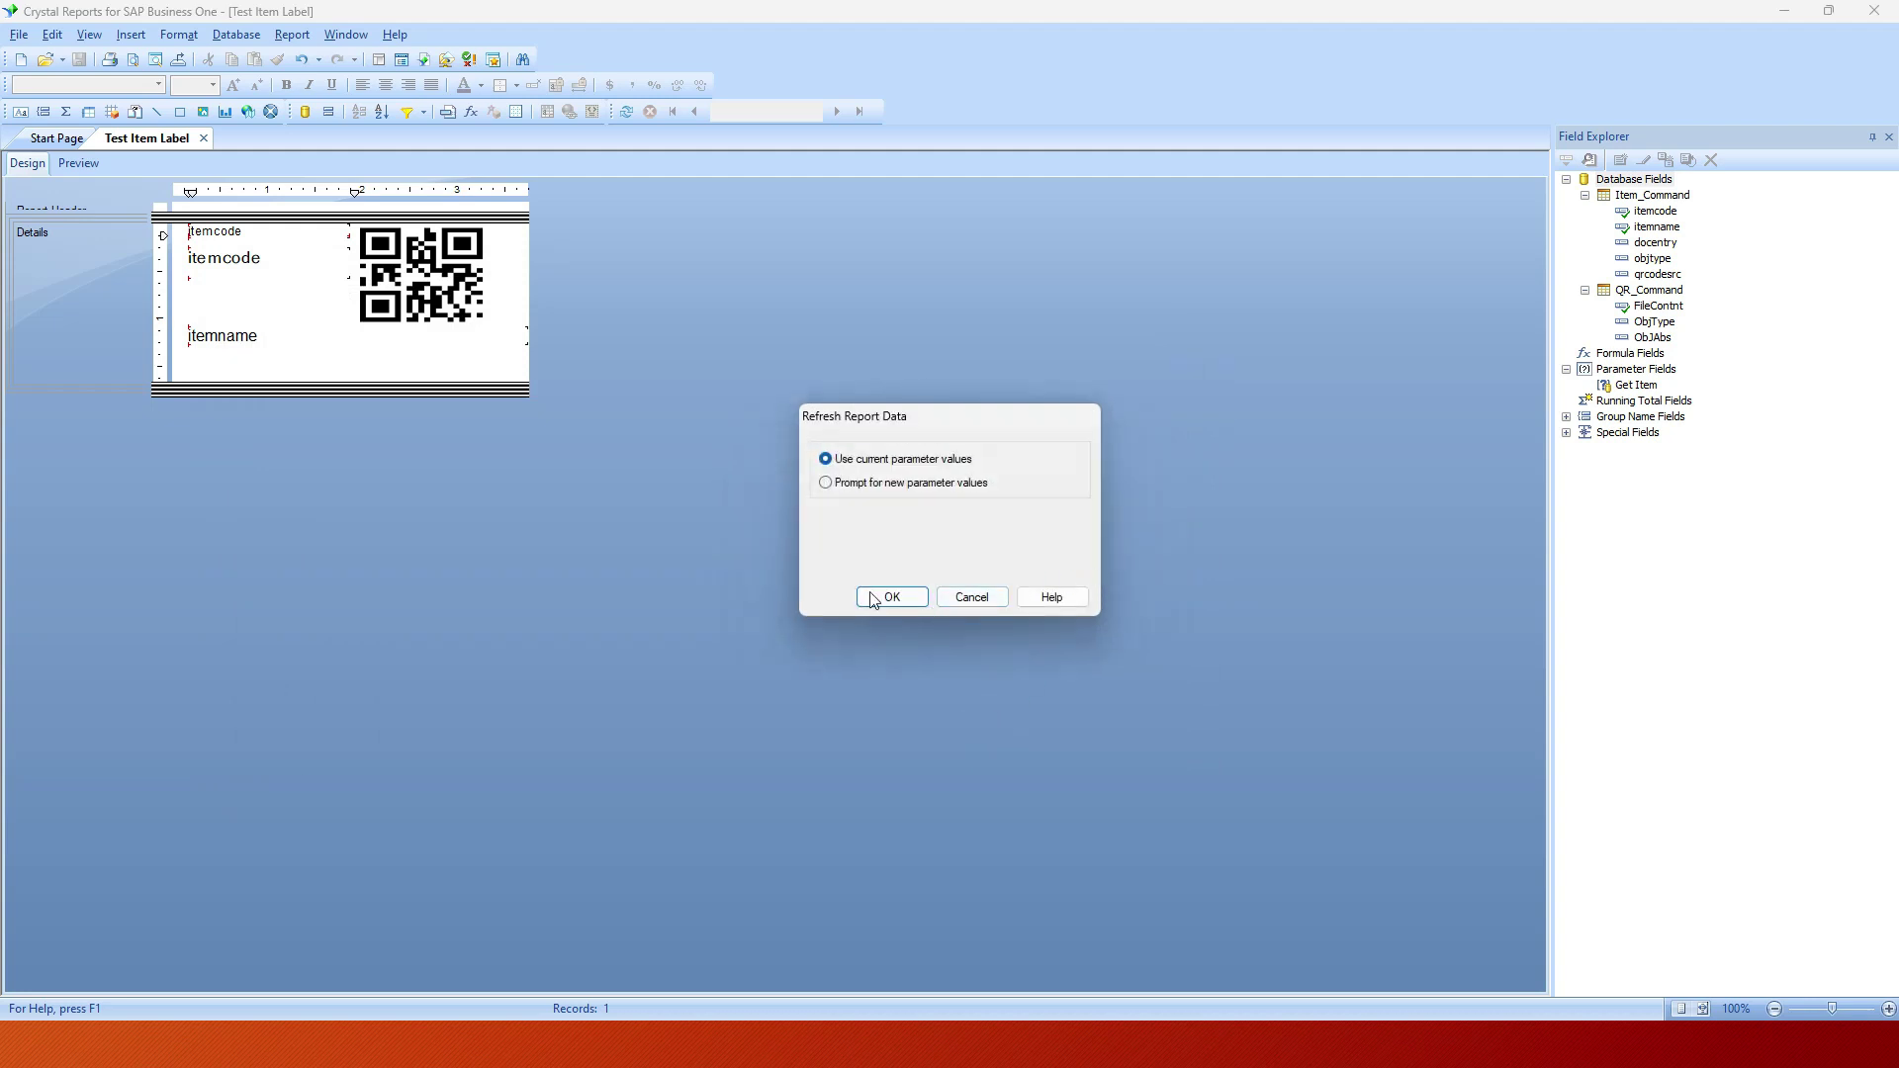
click(825, 483)
click(892, 597)
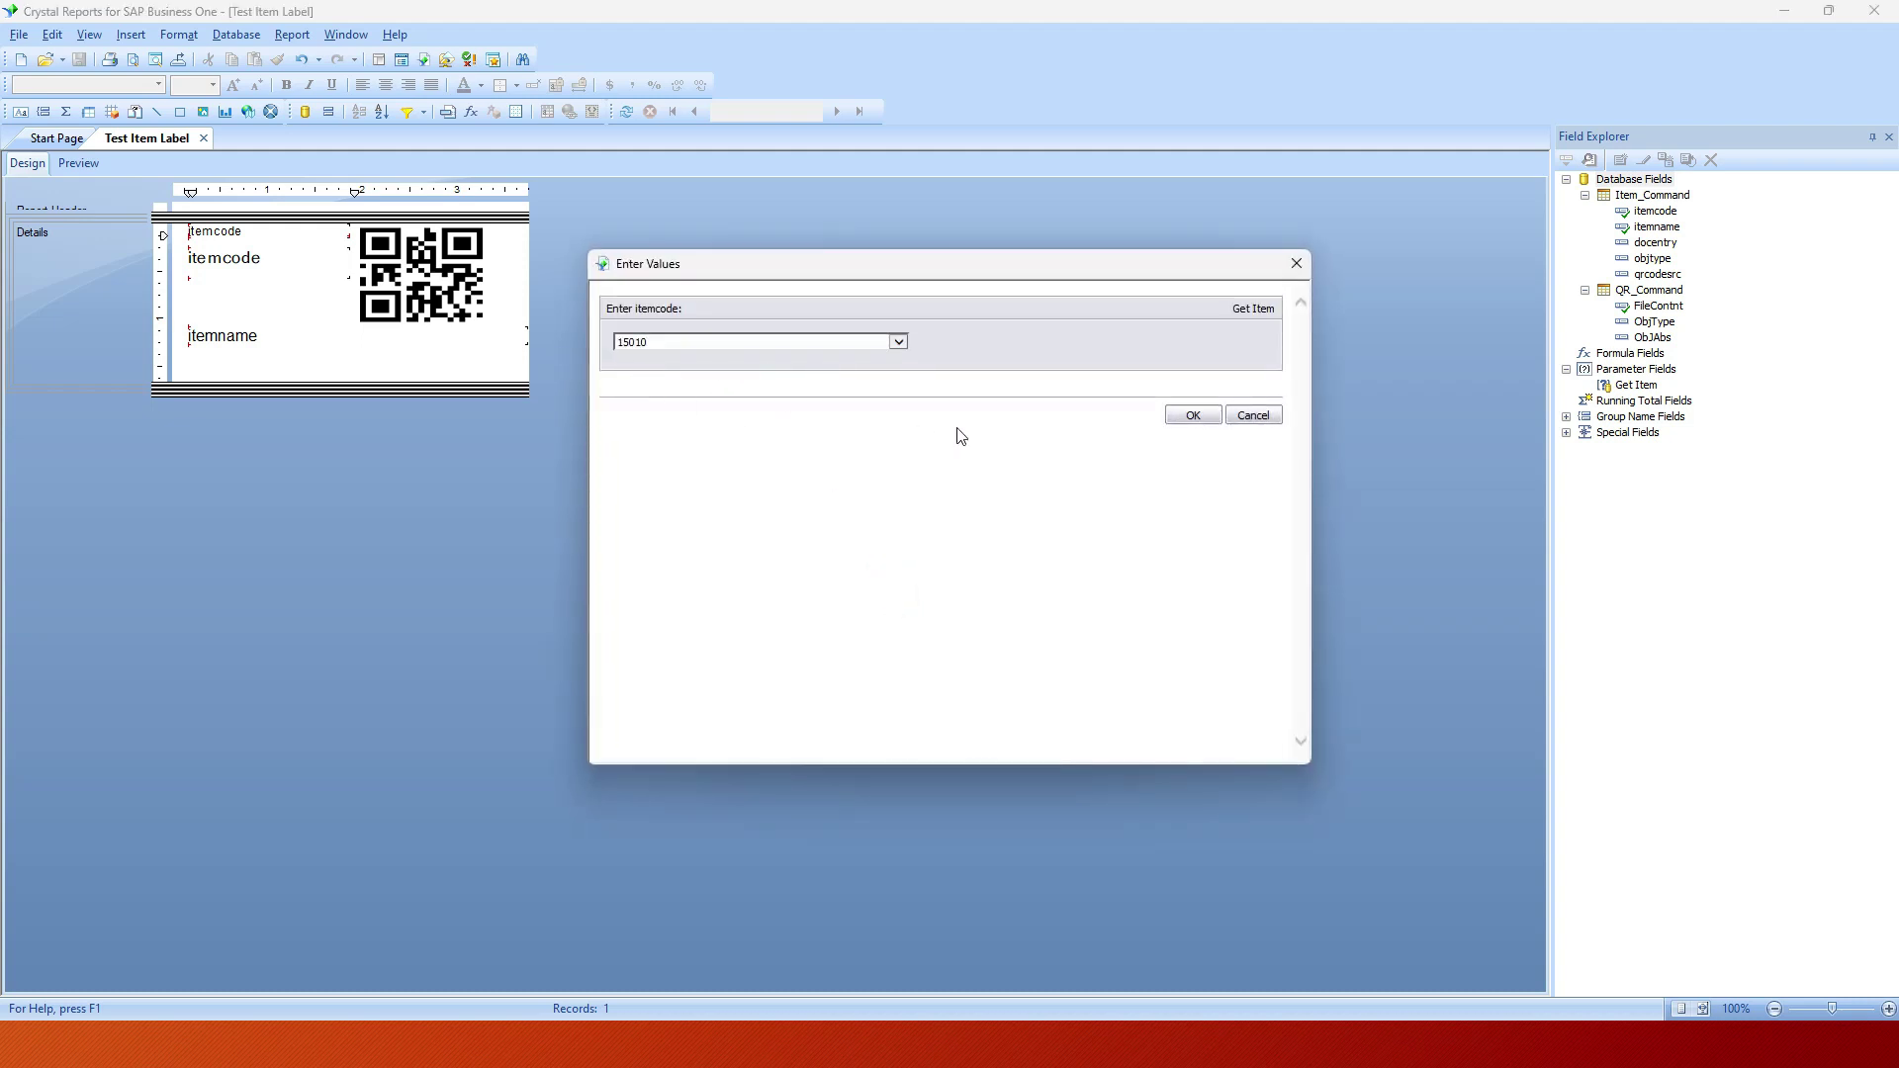
click(1194, 416)
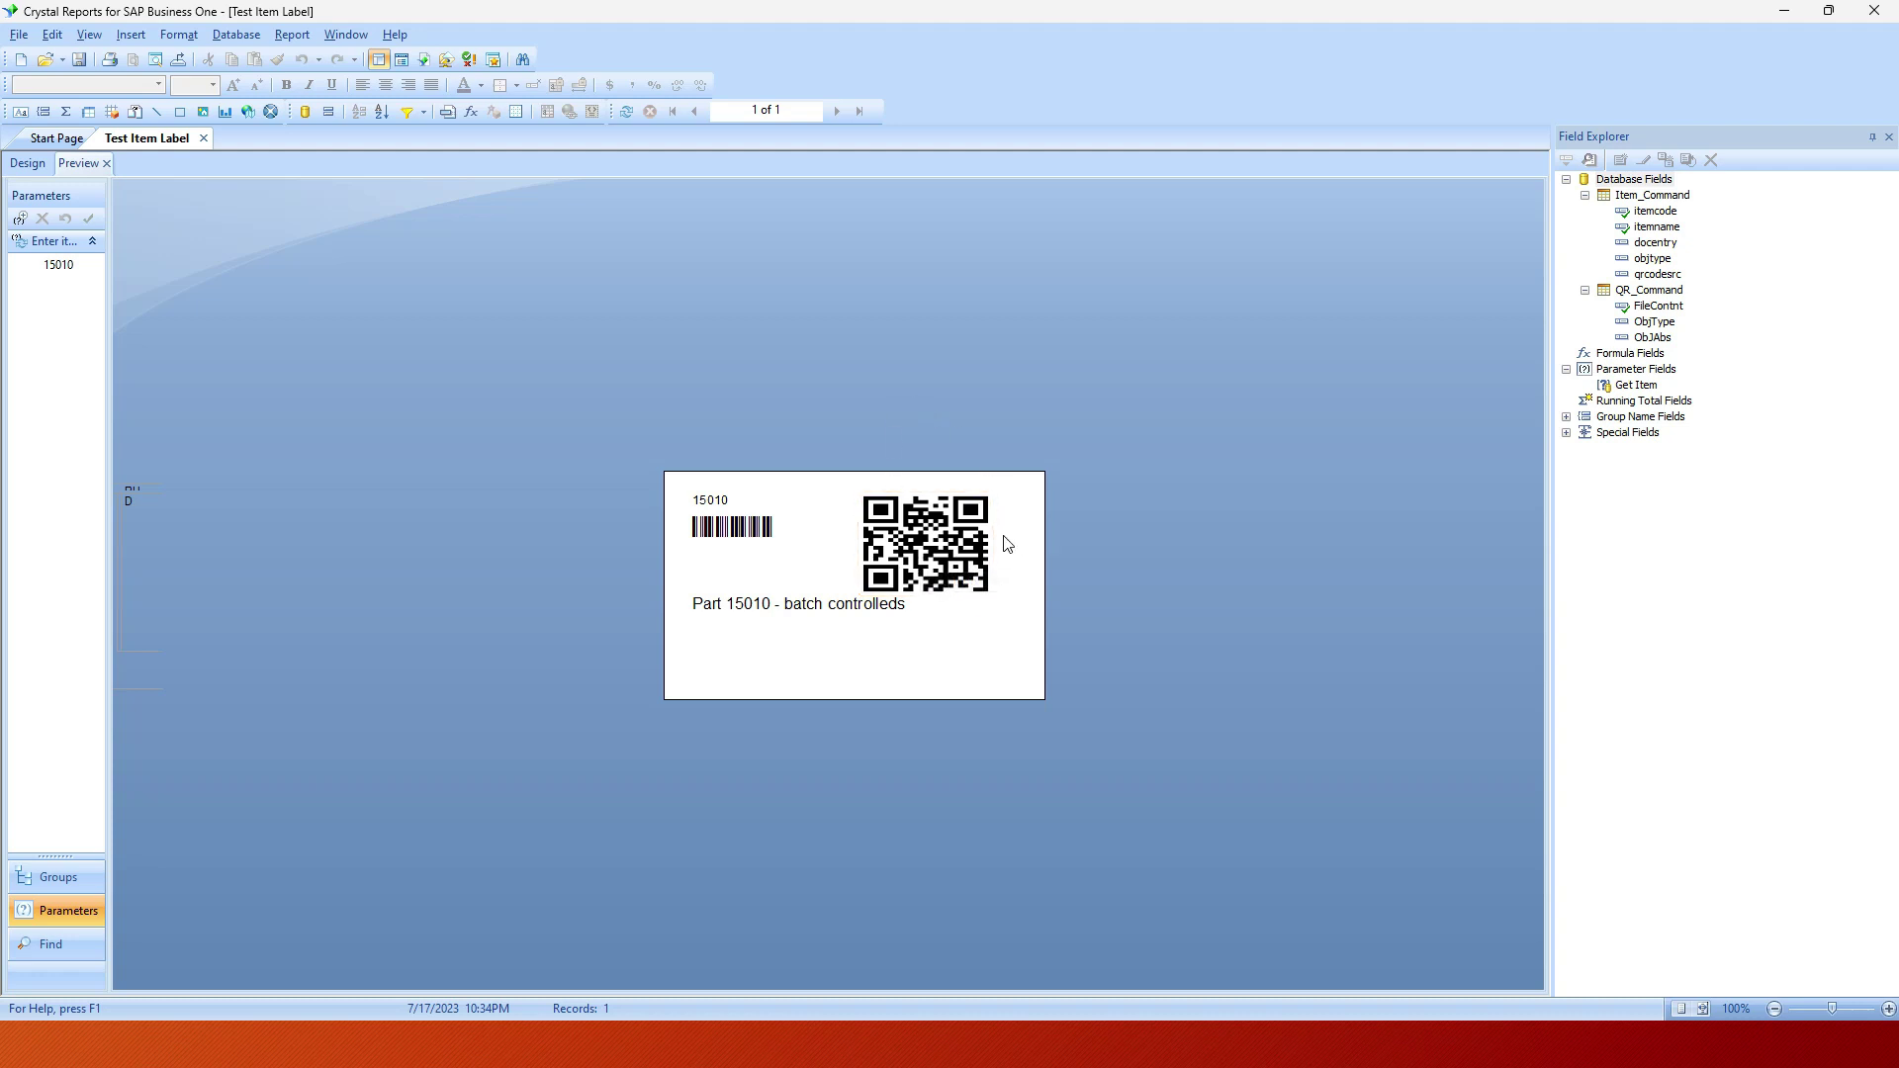
Switch back to SAP Business One's Item Master Data for Part 15010.
key(alt+Tab)
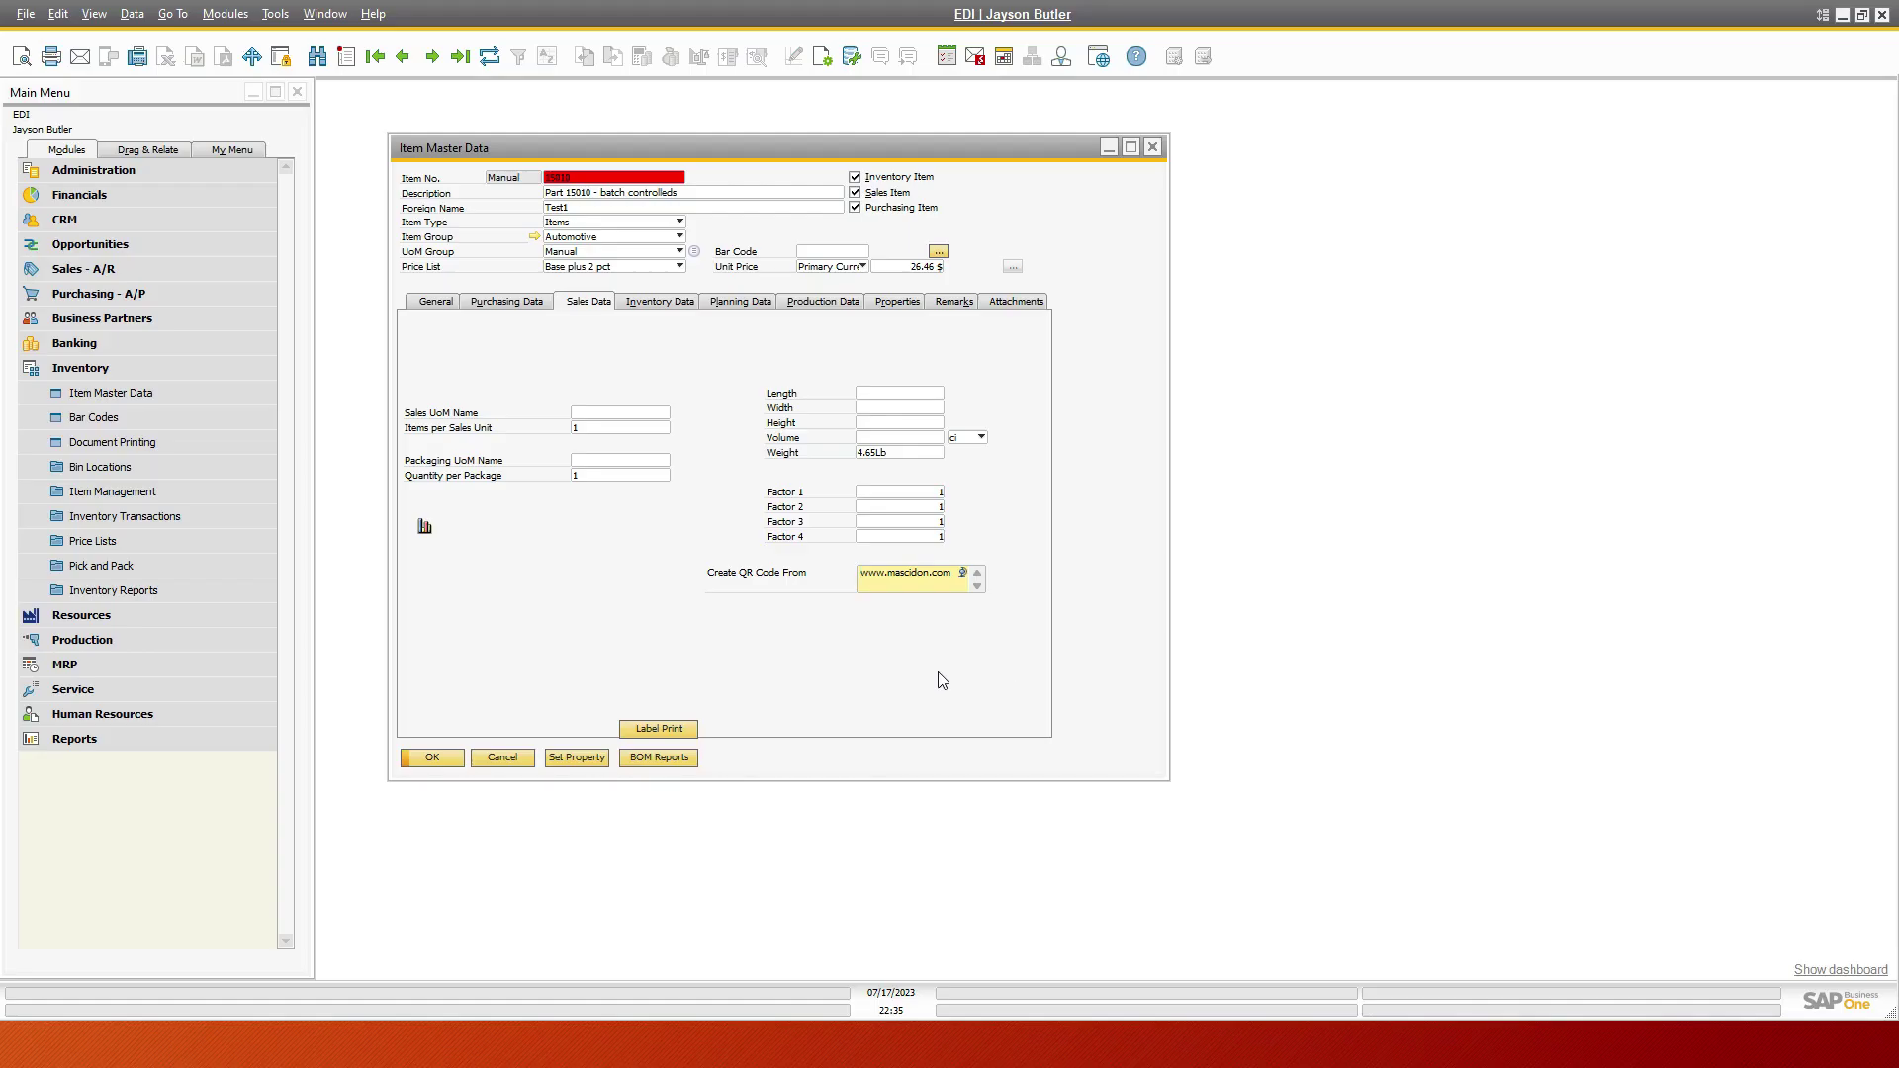
Inspect the PartLabel 'Label Print' line in the Item Placement Tool configuration and cancel unchanged.
right_click(671, 734)
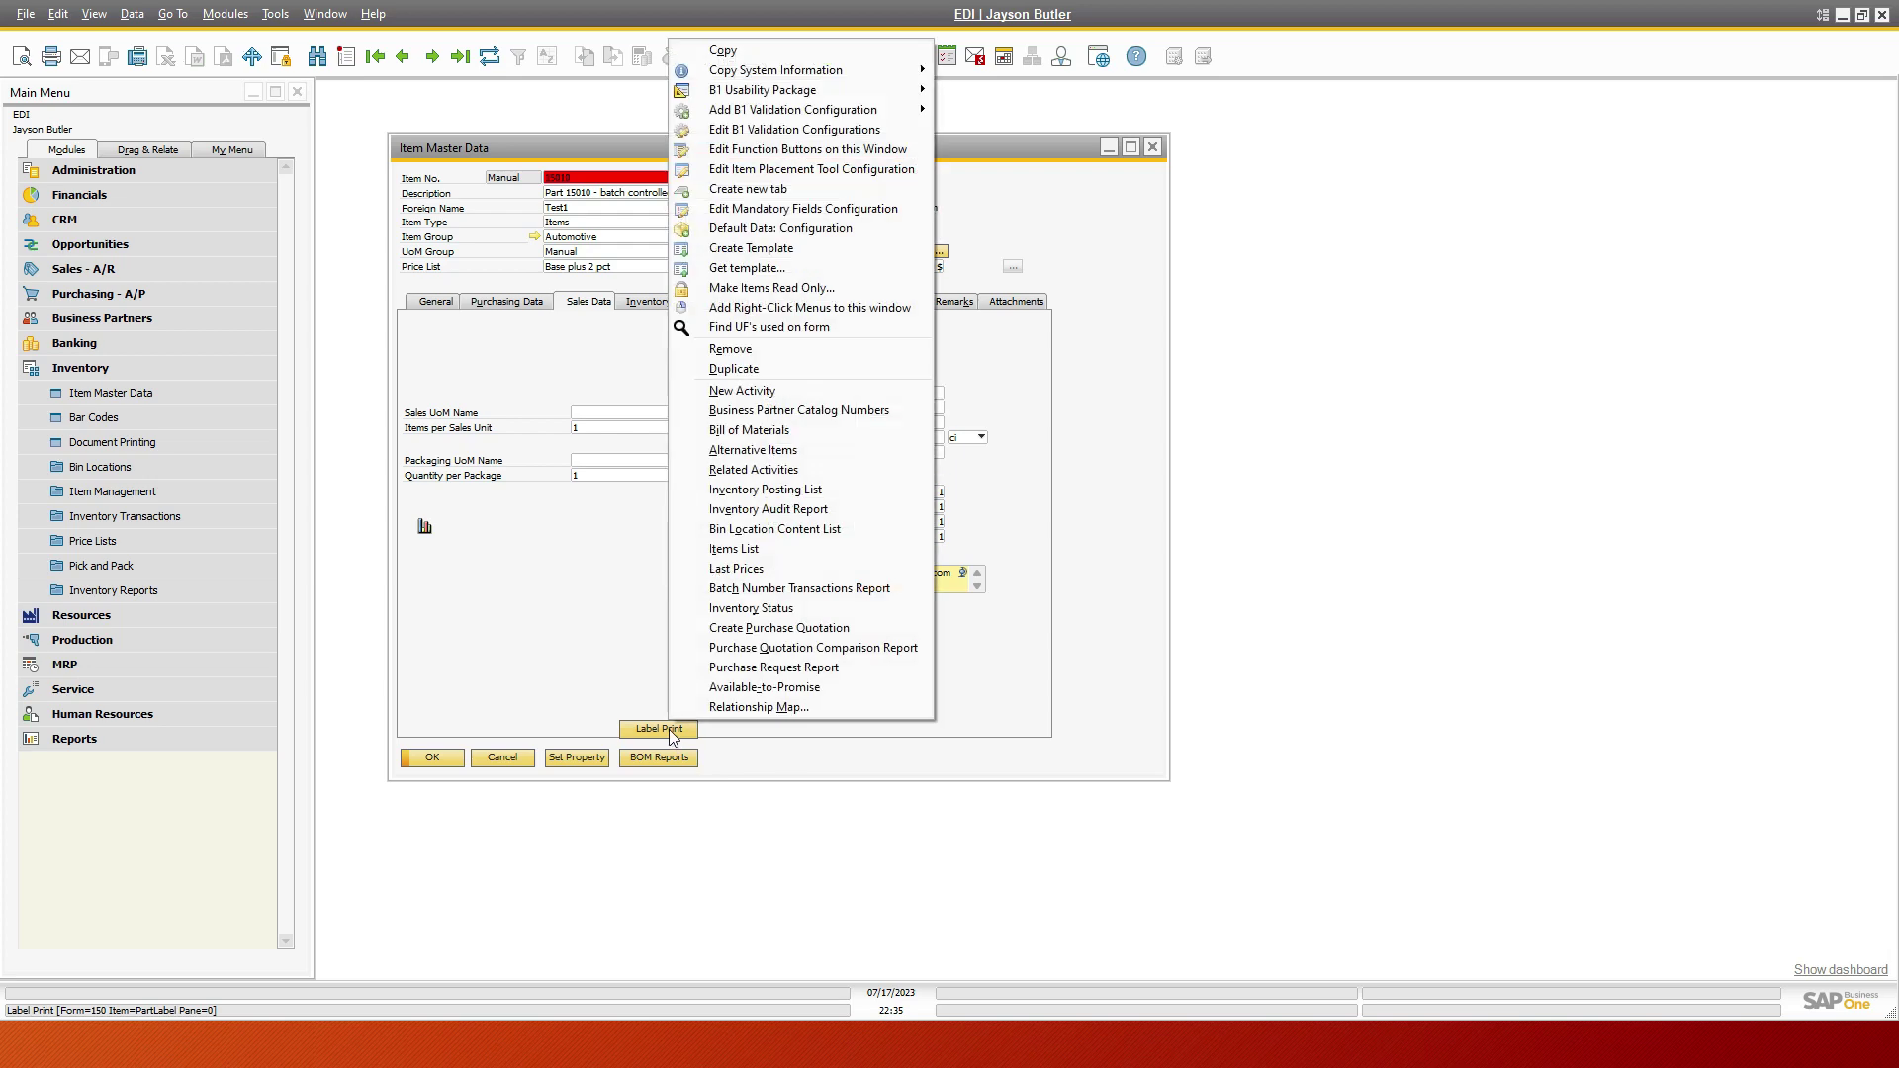
click(852, 171)
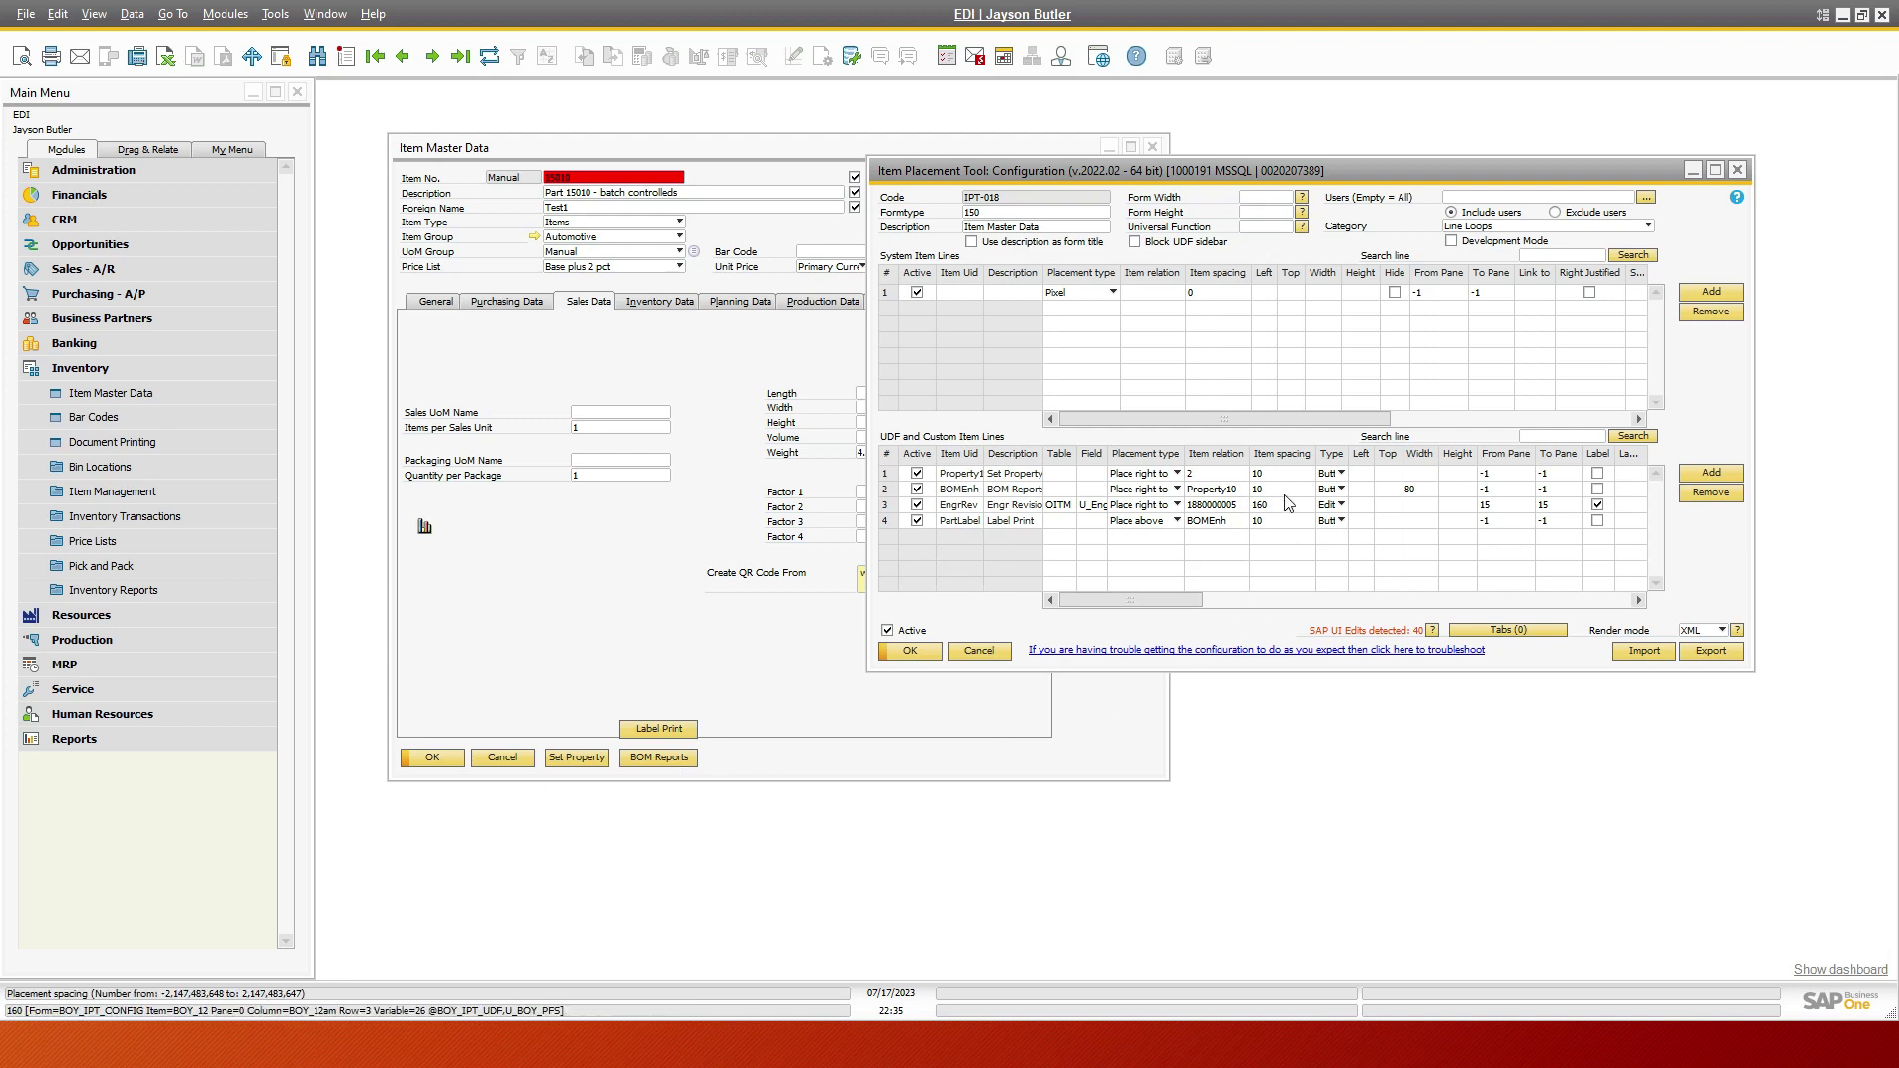
drag(1177, 601, 1354, 608)
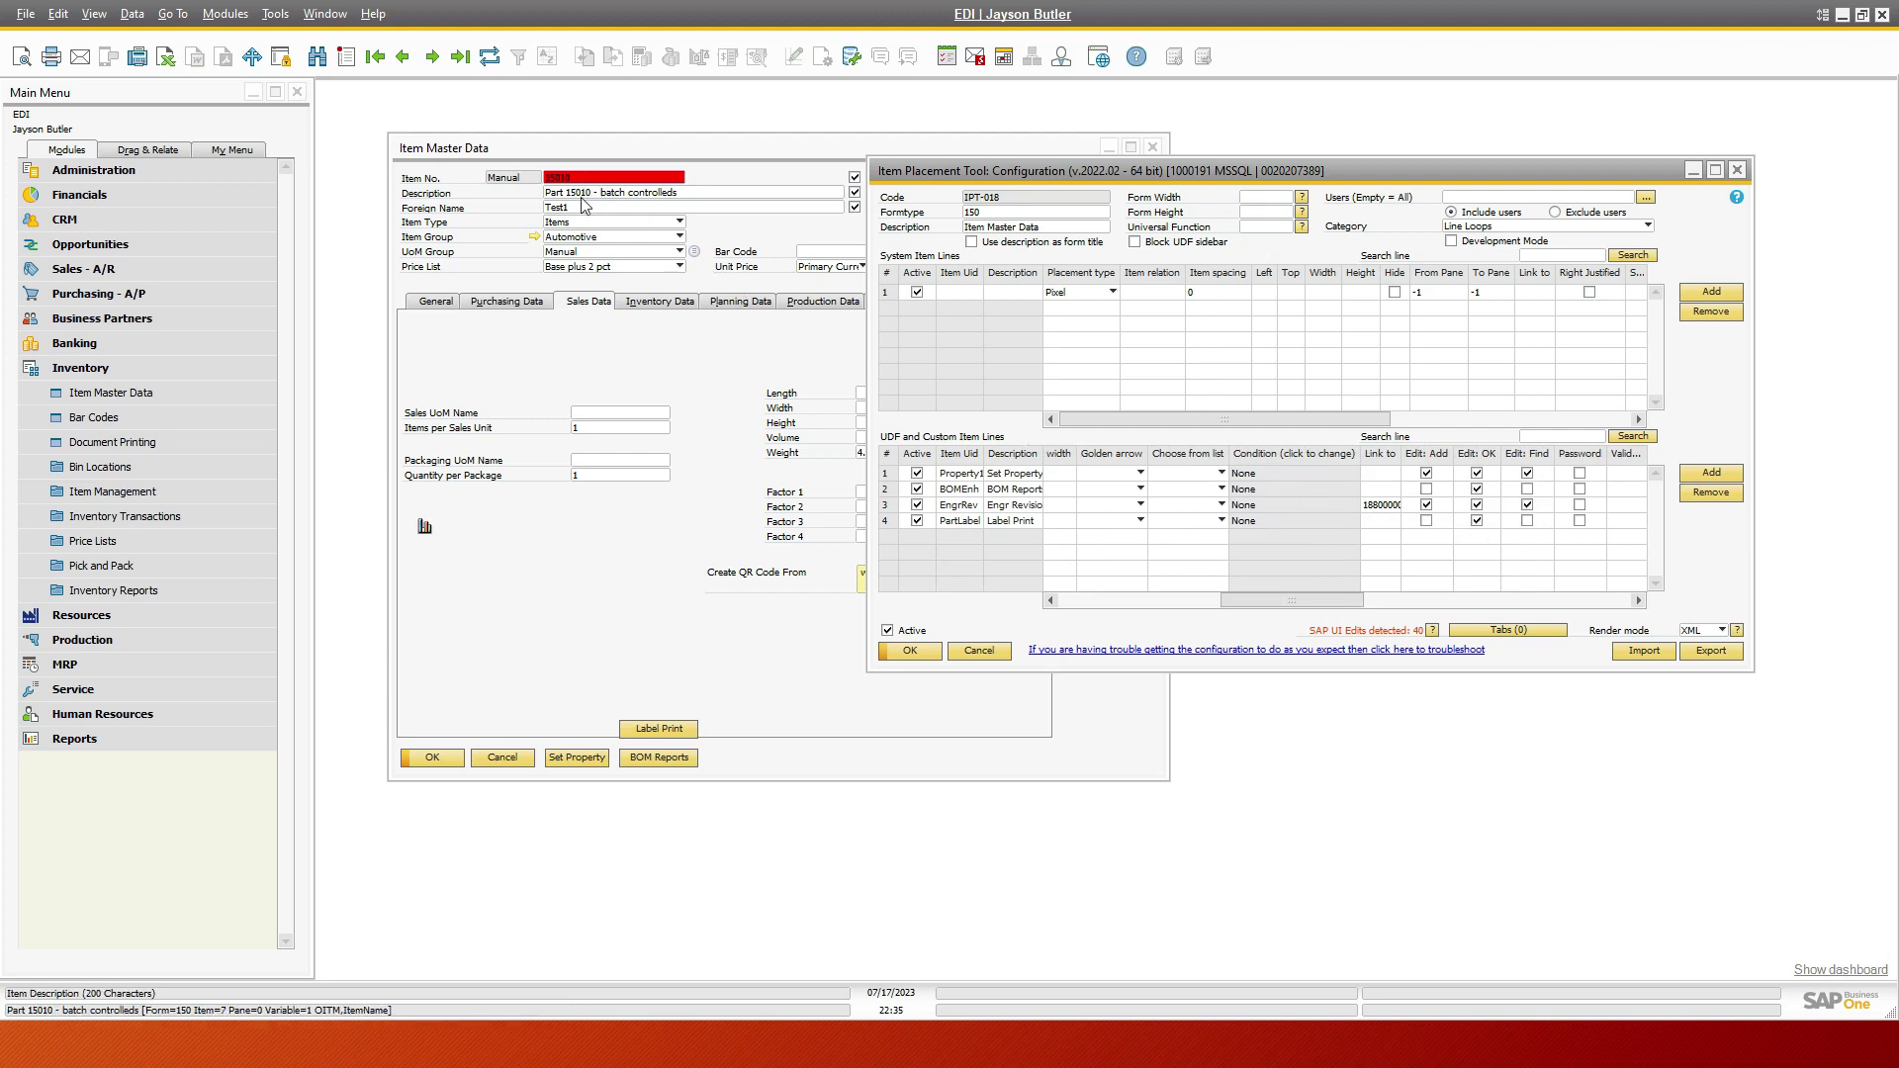
click(977, 651)
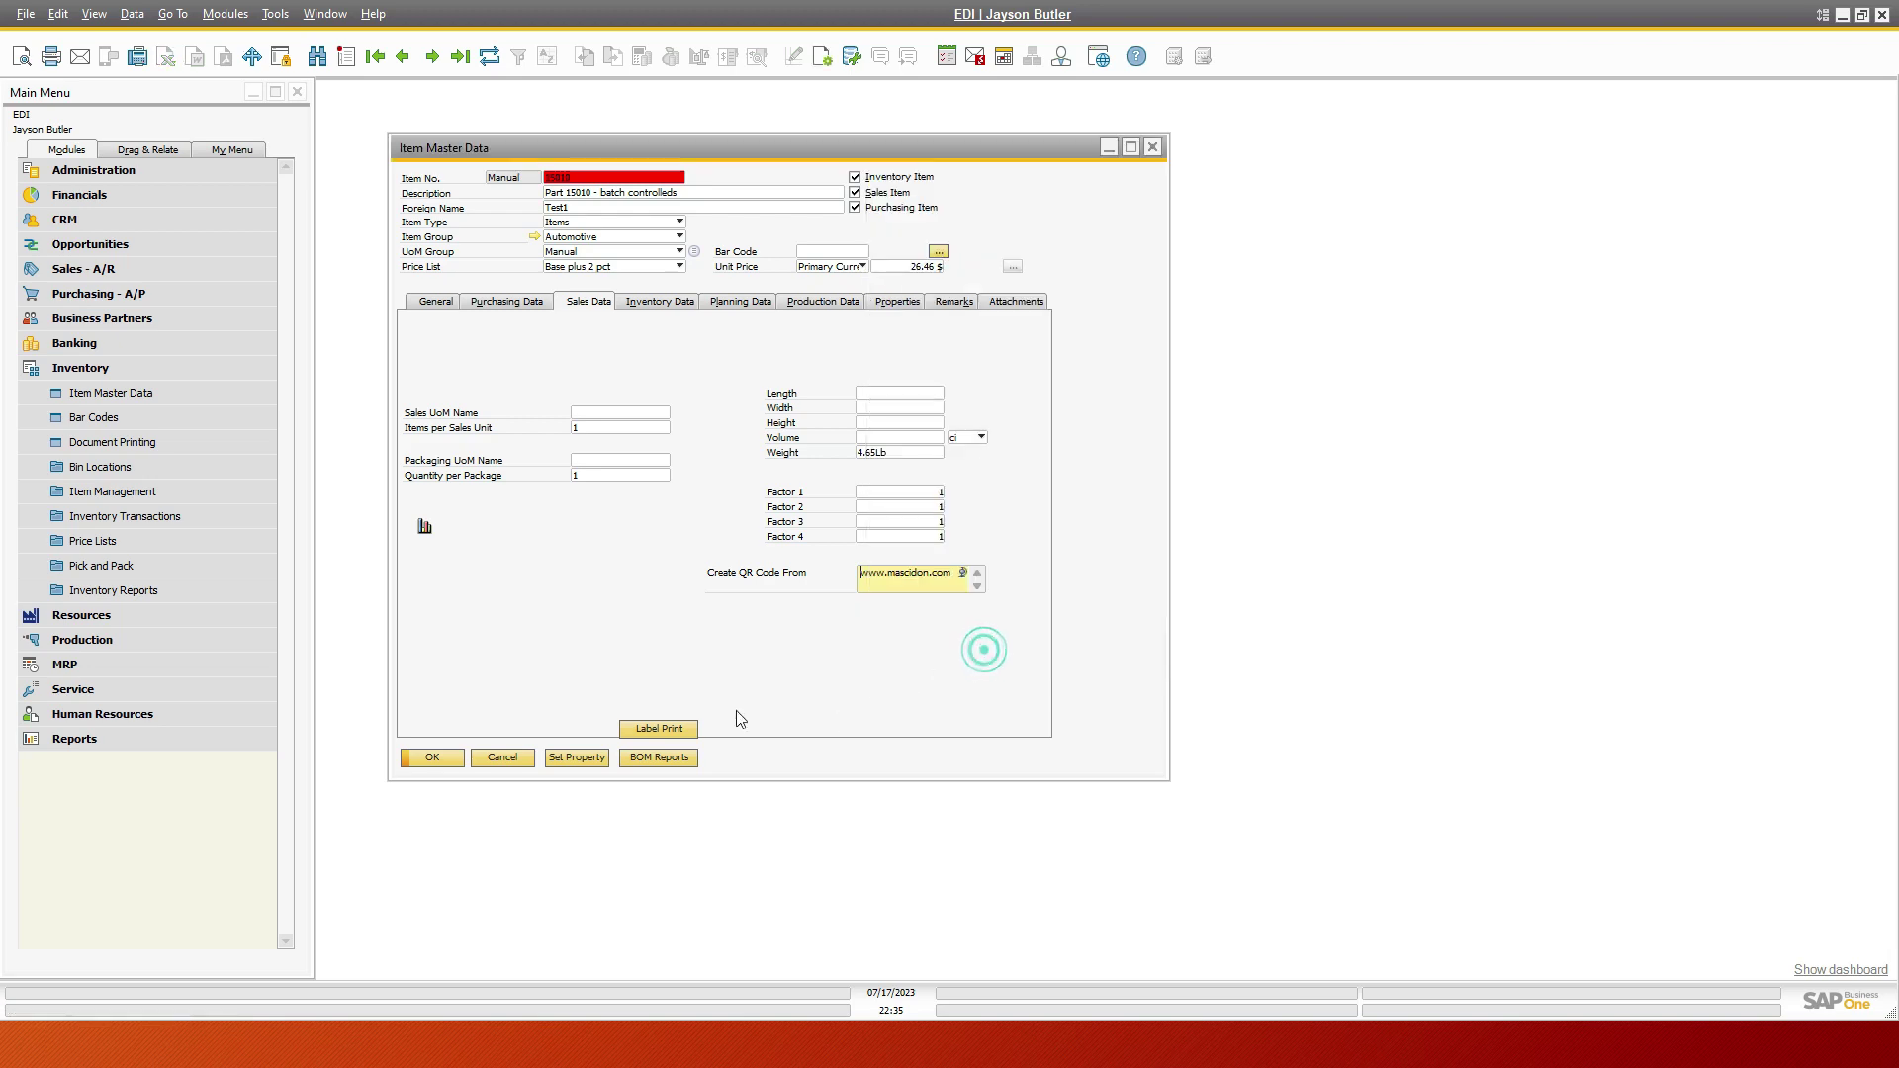
Confirm validation 67's BOM-20 function uses Test Item Label.rpt as its Crystal Report file.
right_click(678, 738)
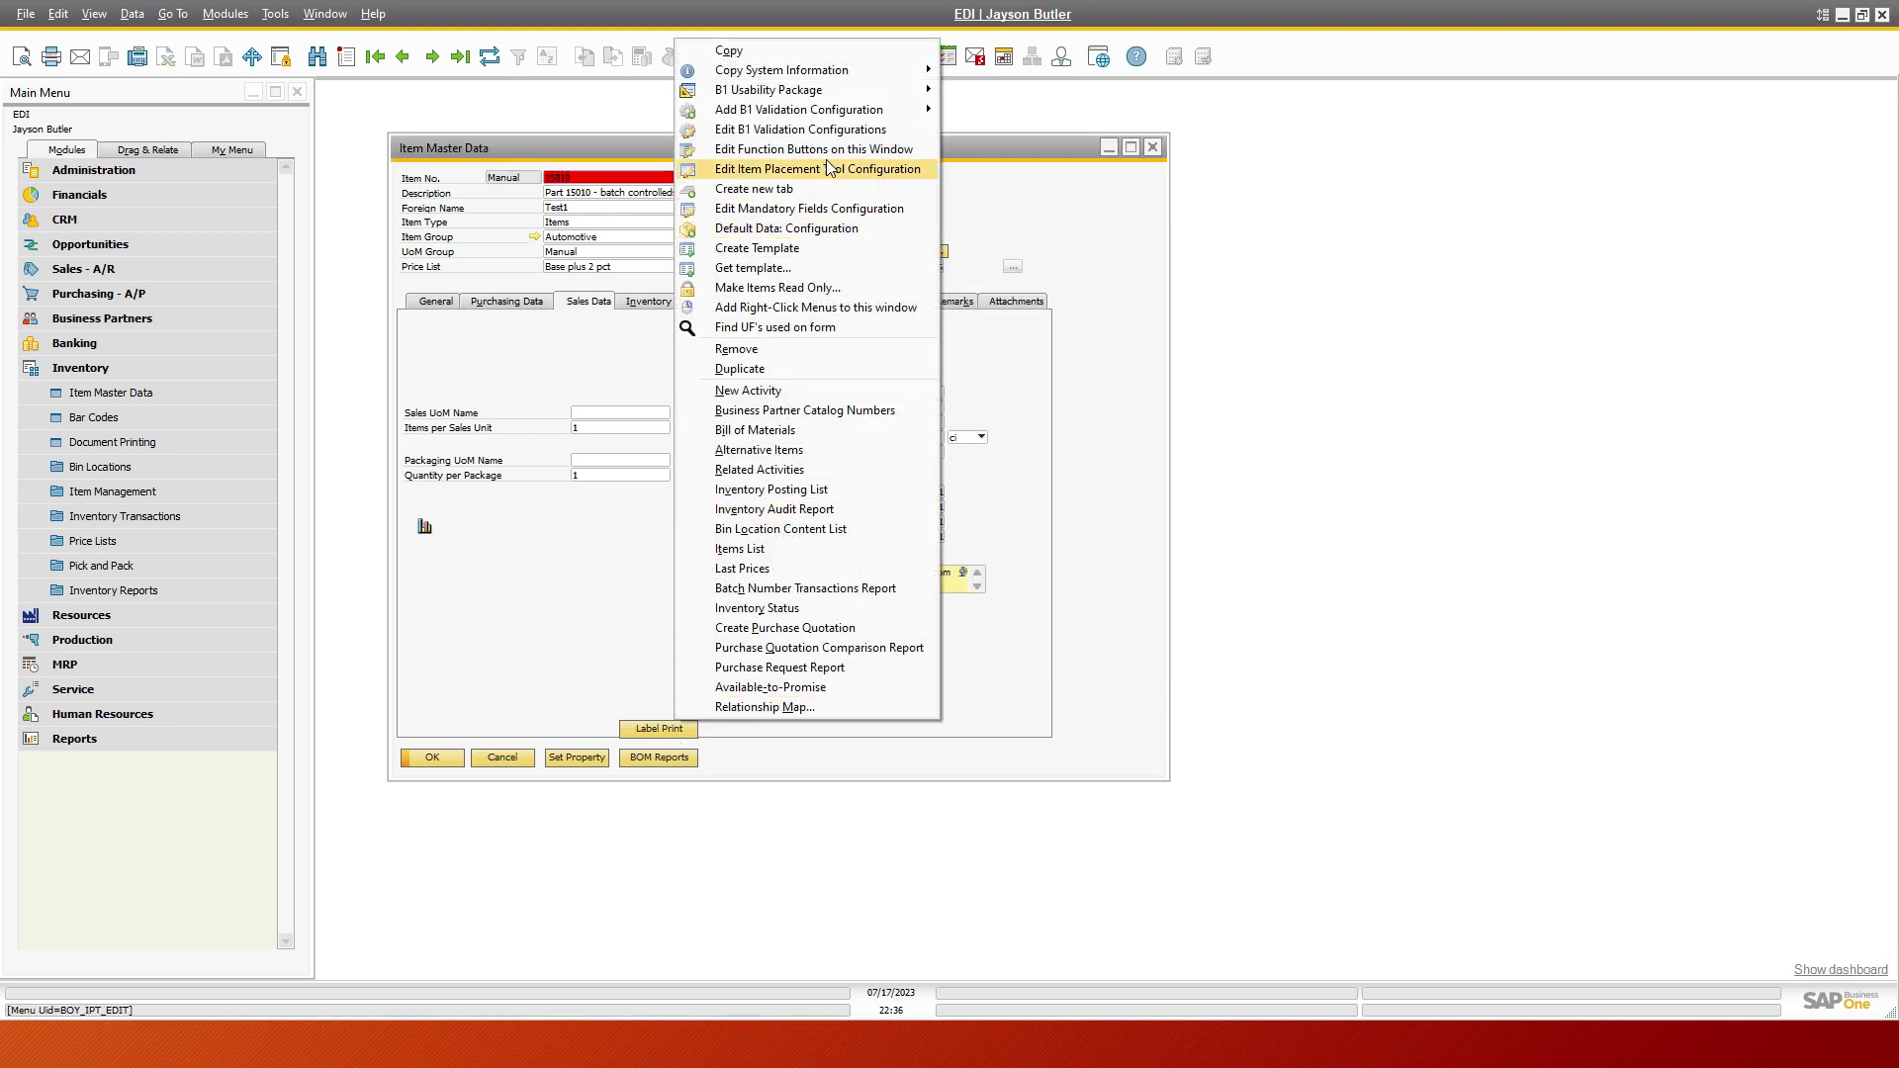
click(840, 131)
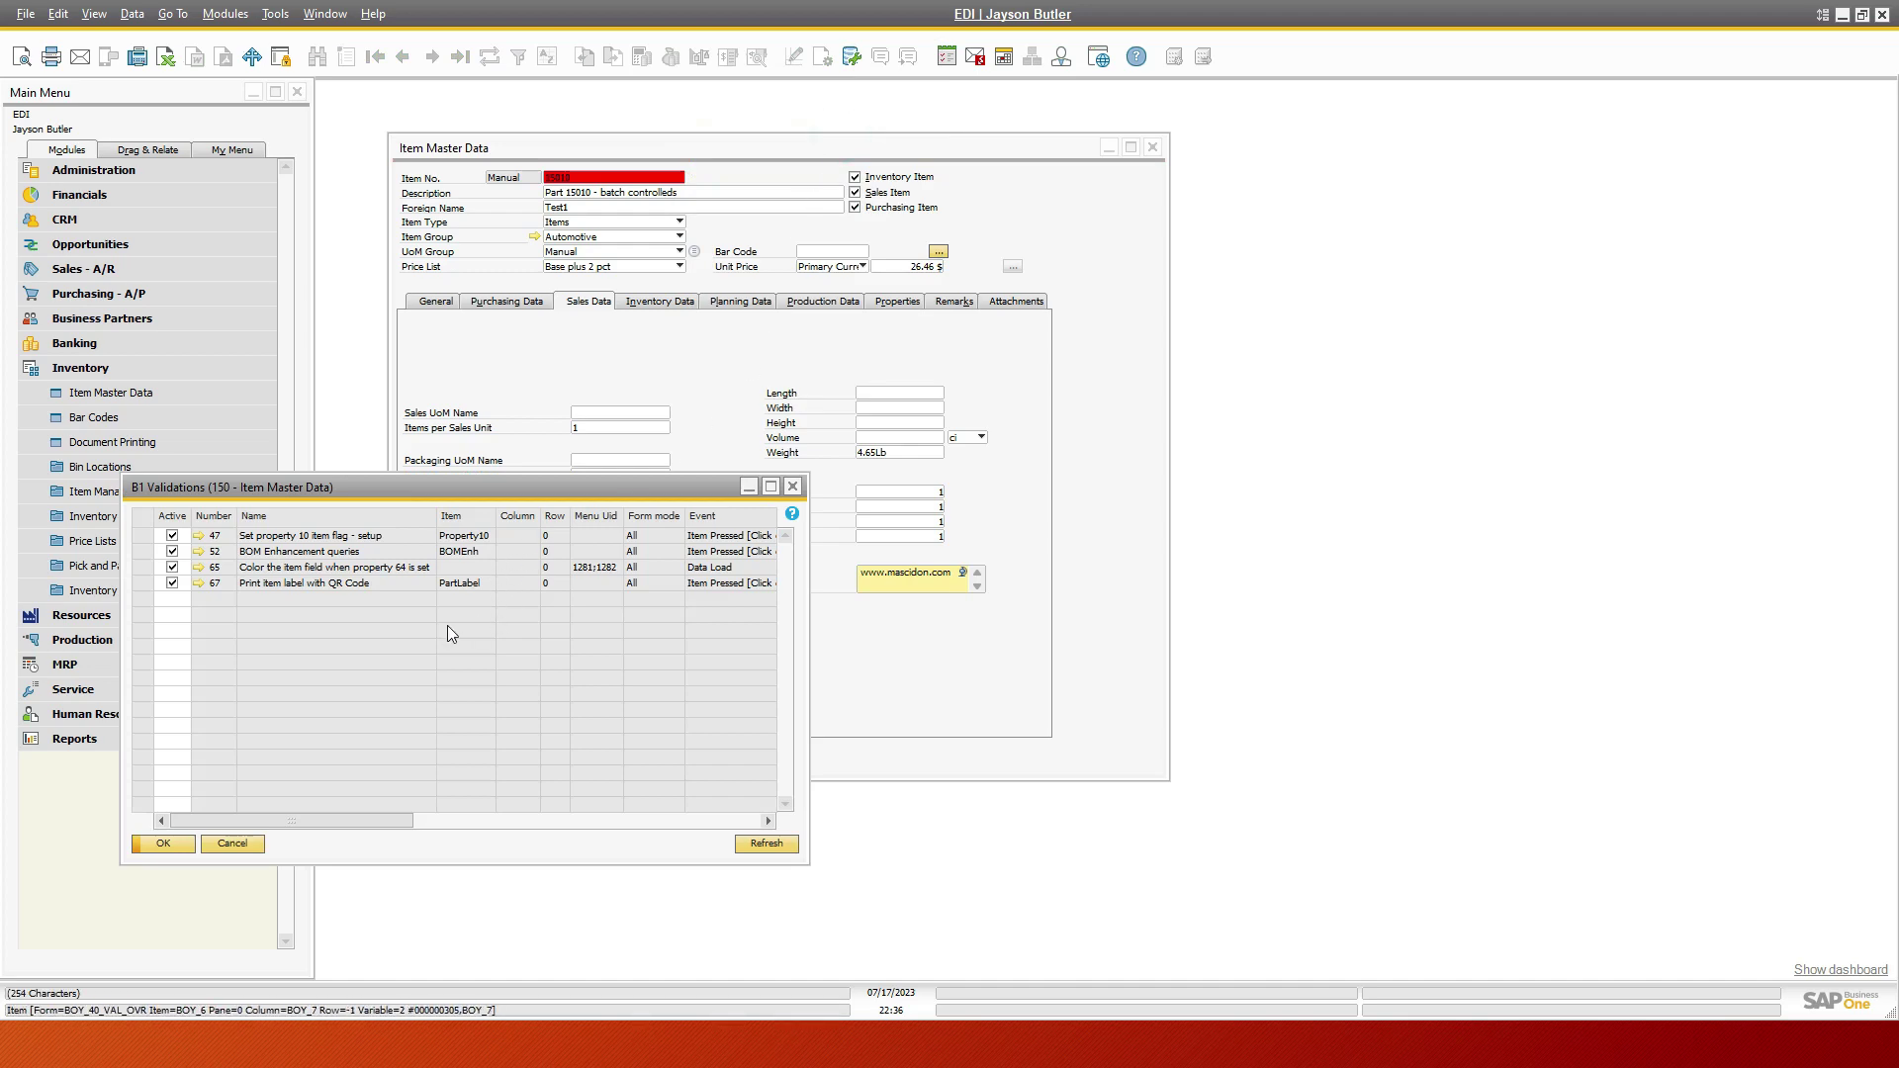
click(199, 590)
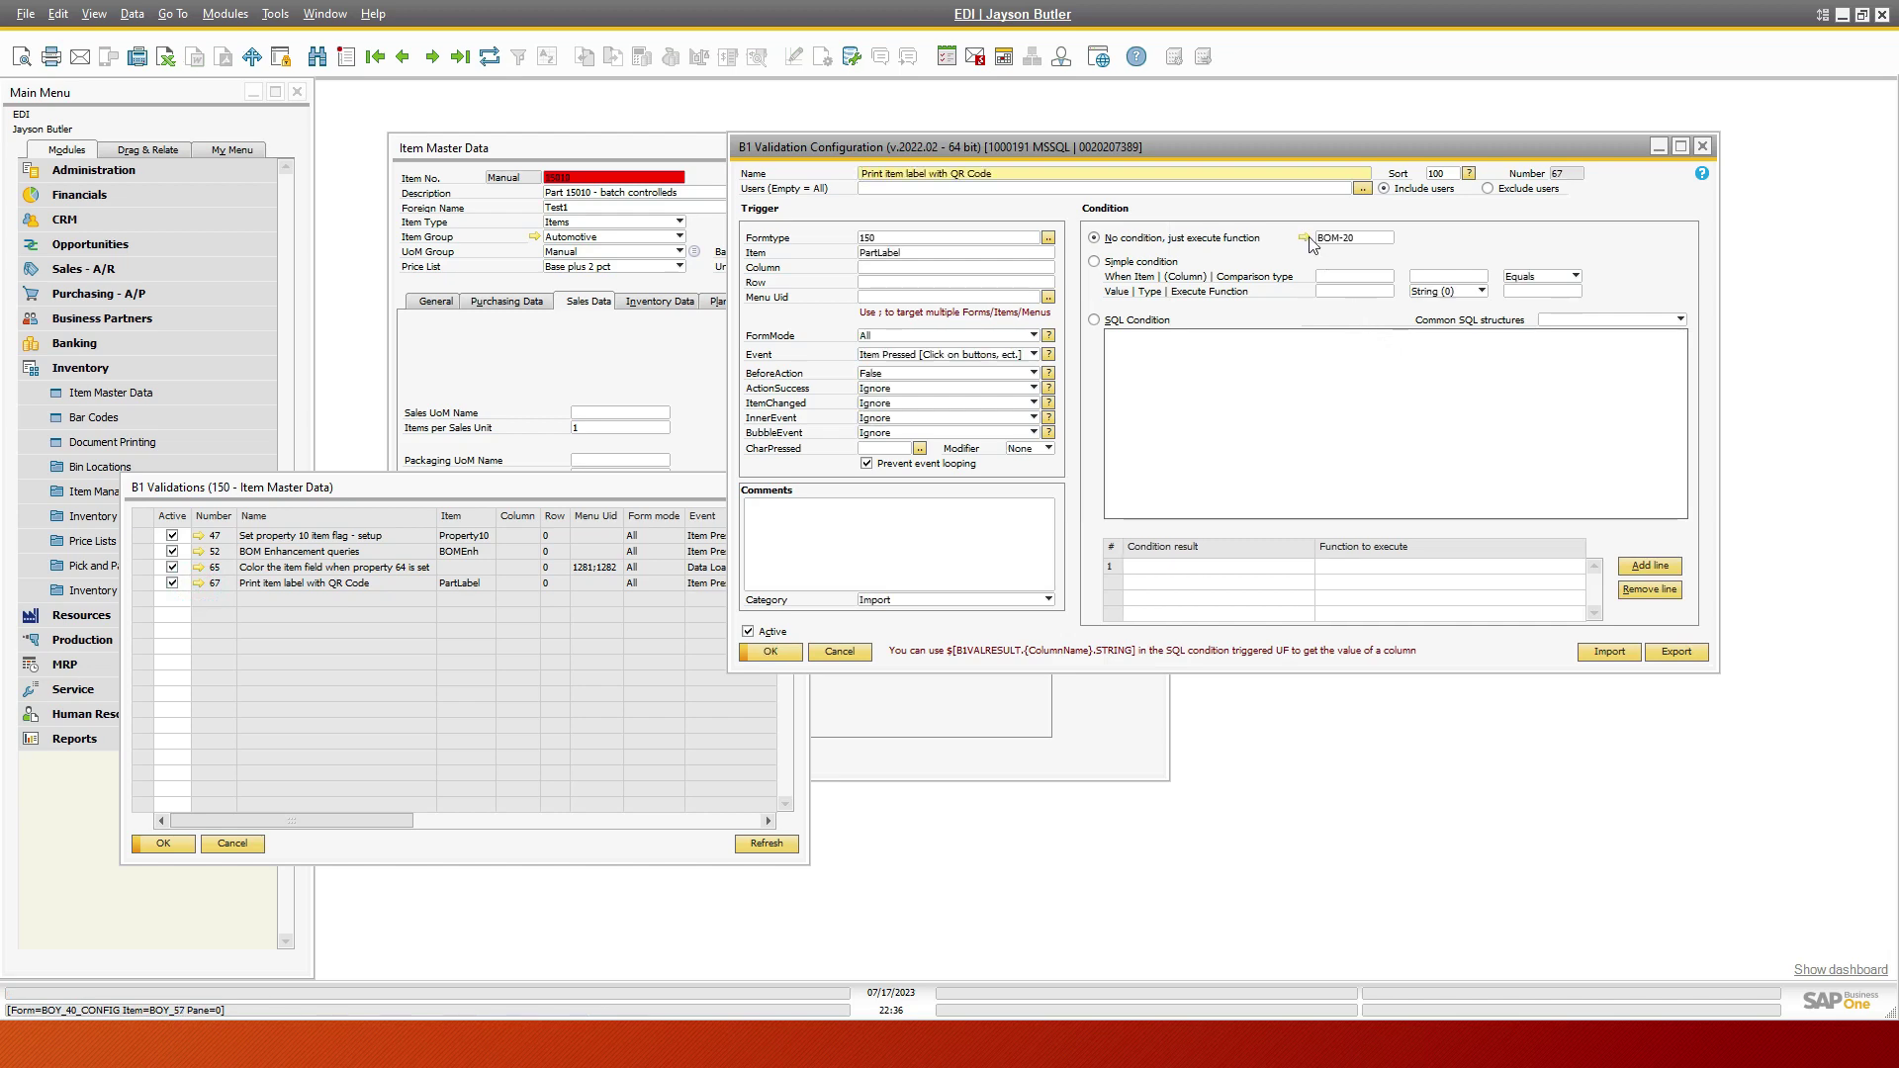
click(1306, 237)
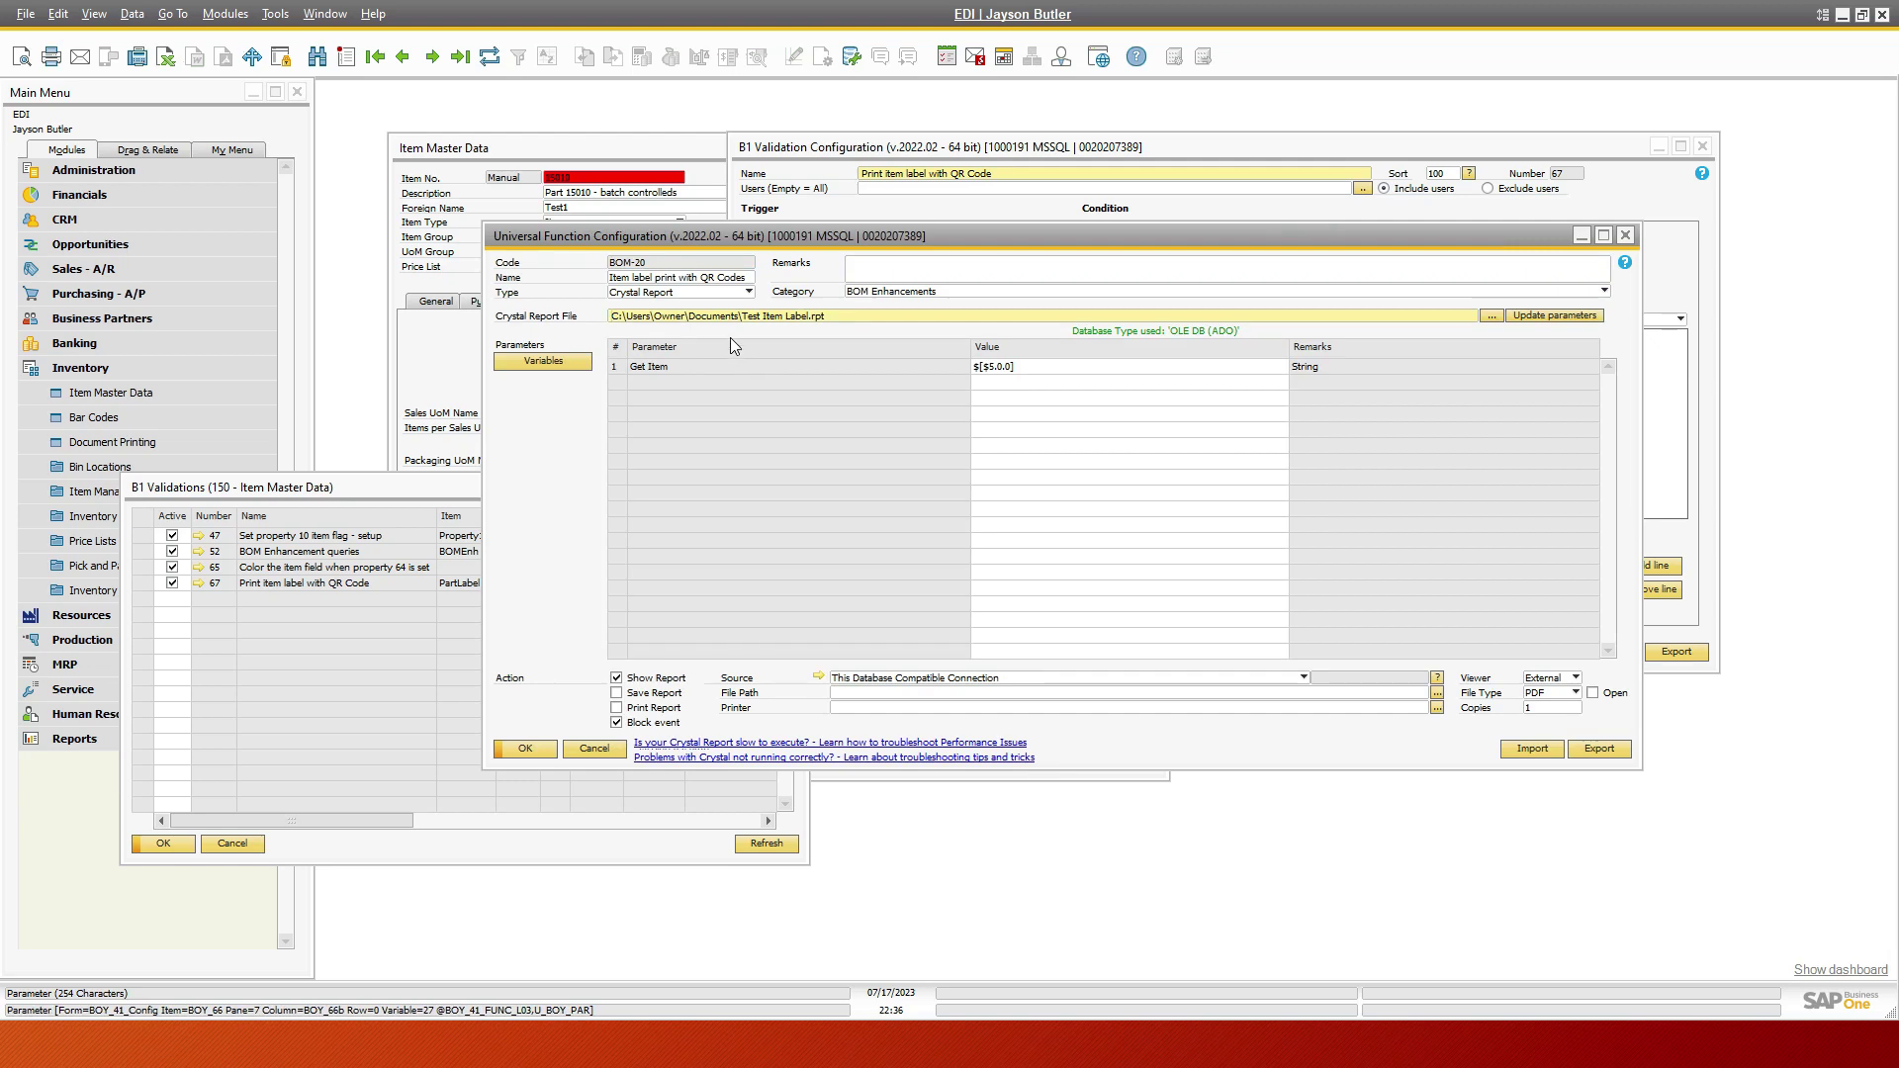
triple_click(848, 315)
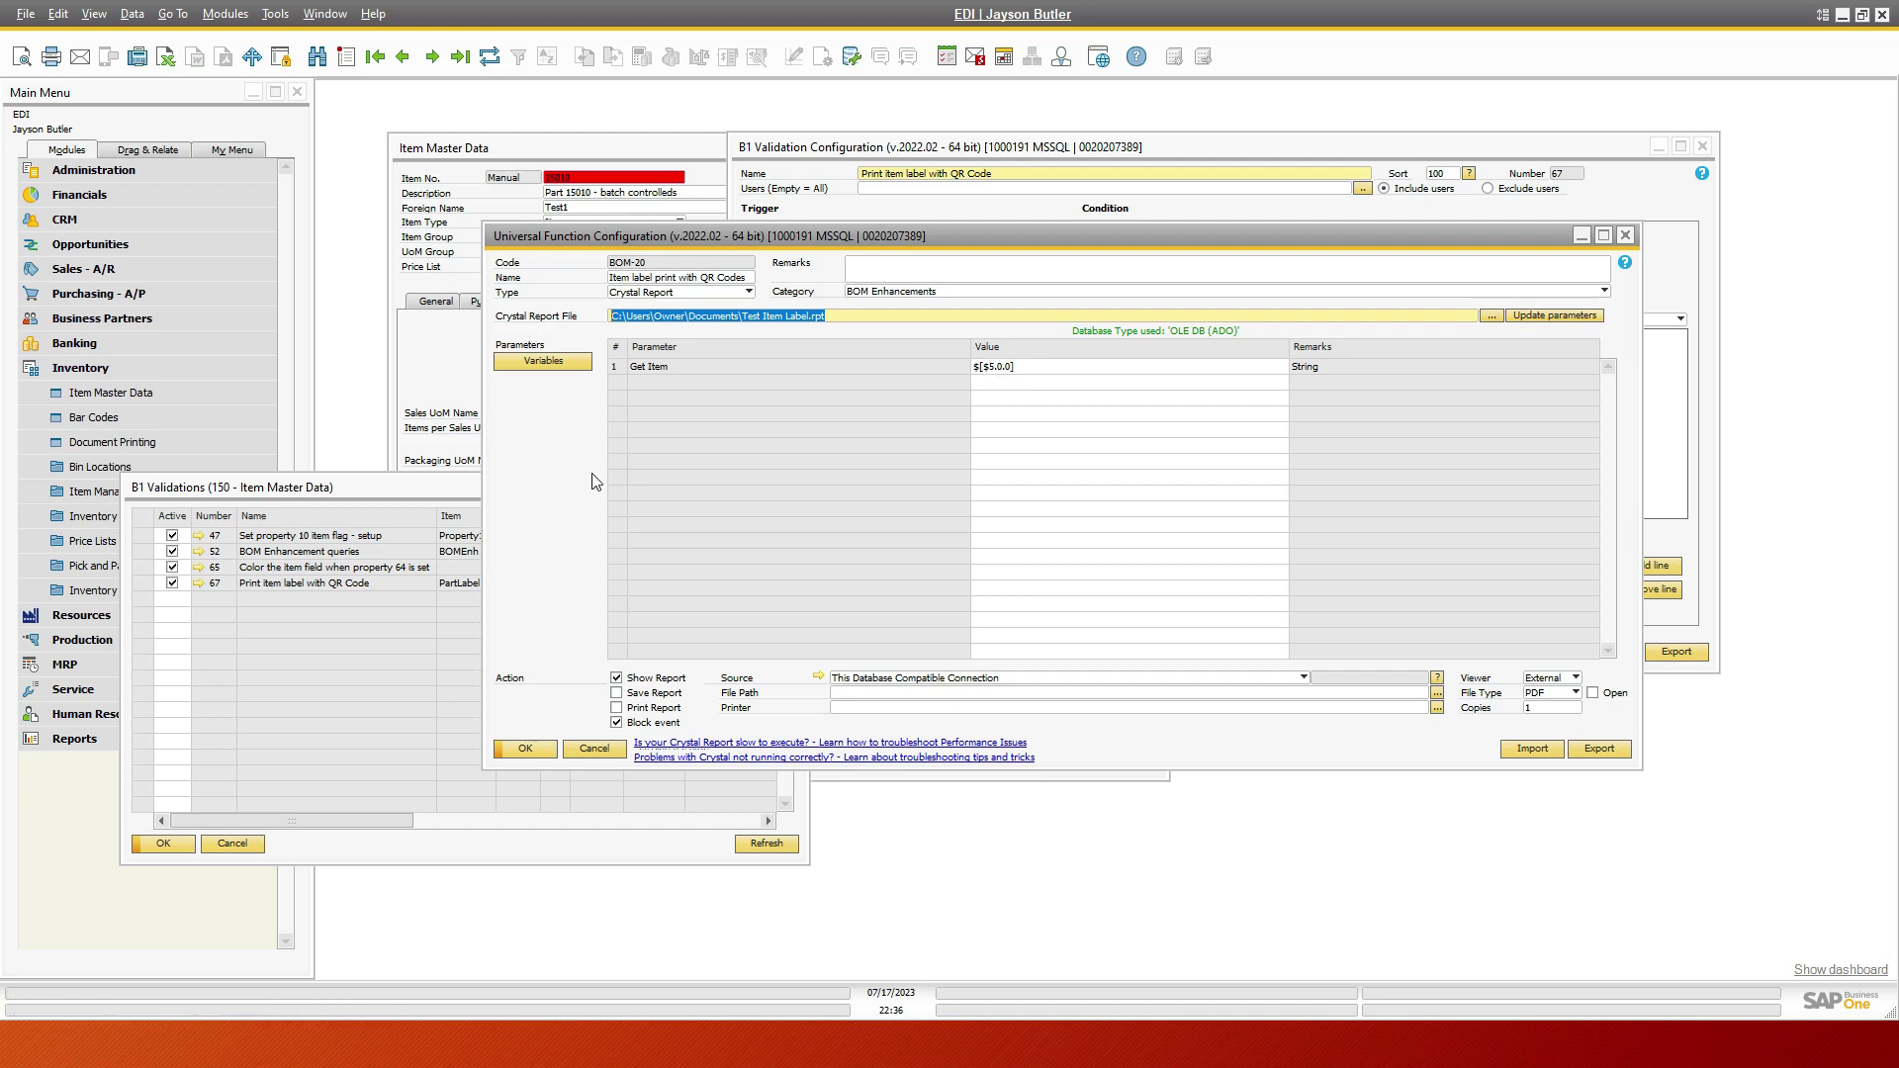
click(530, 749)
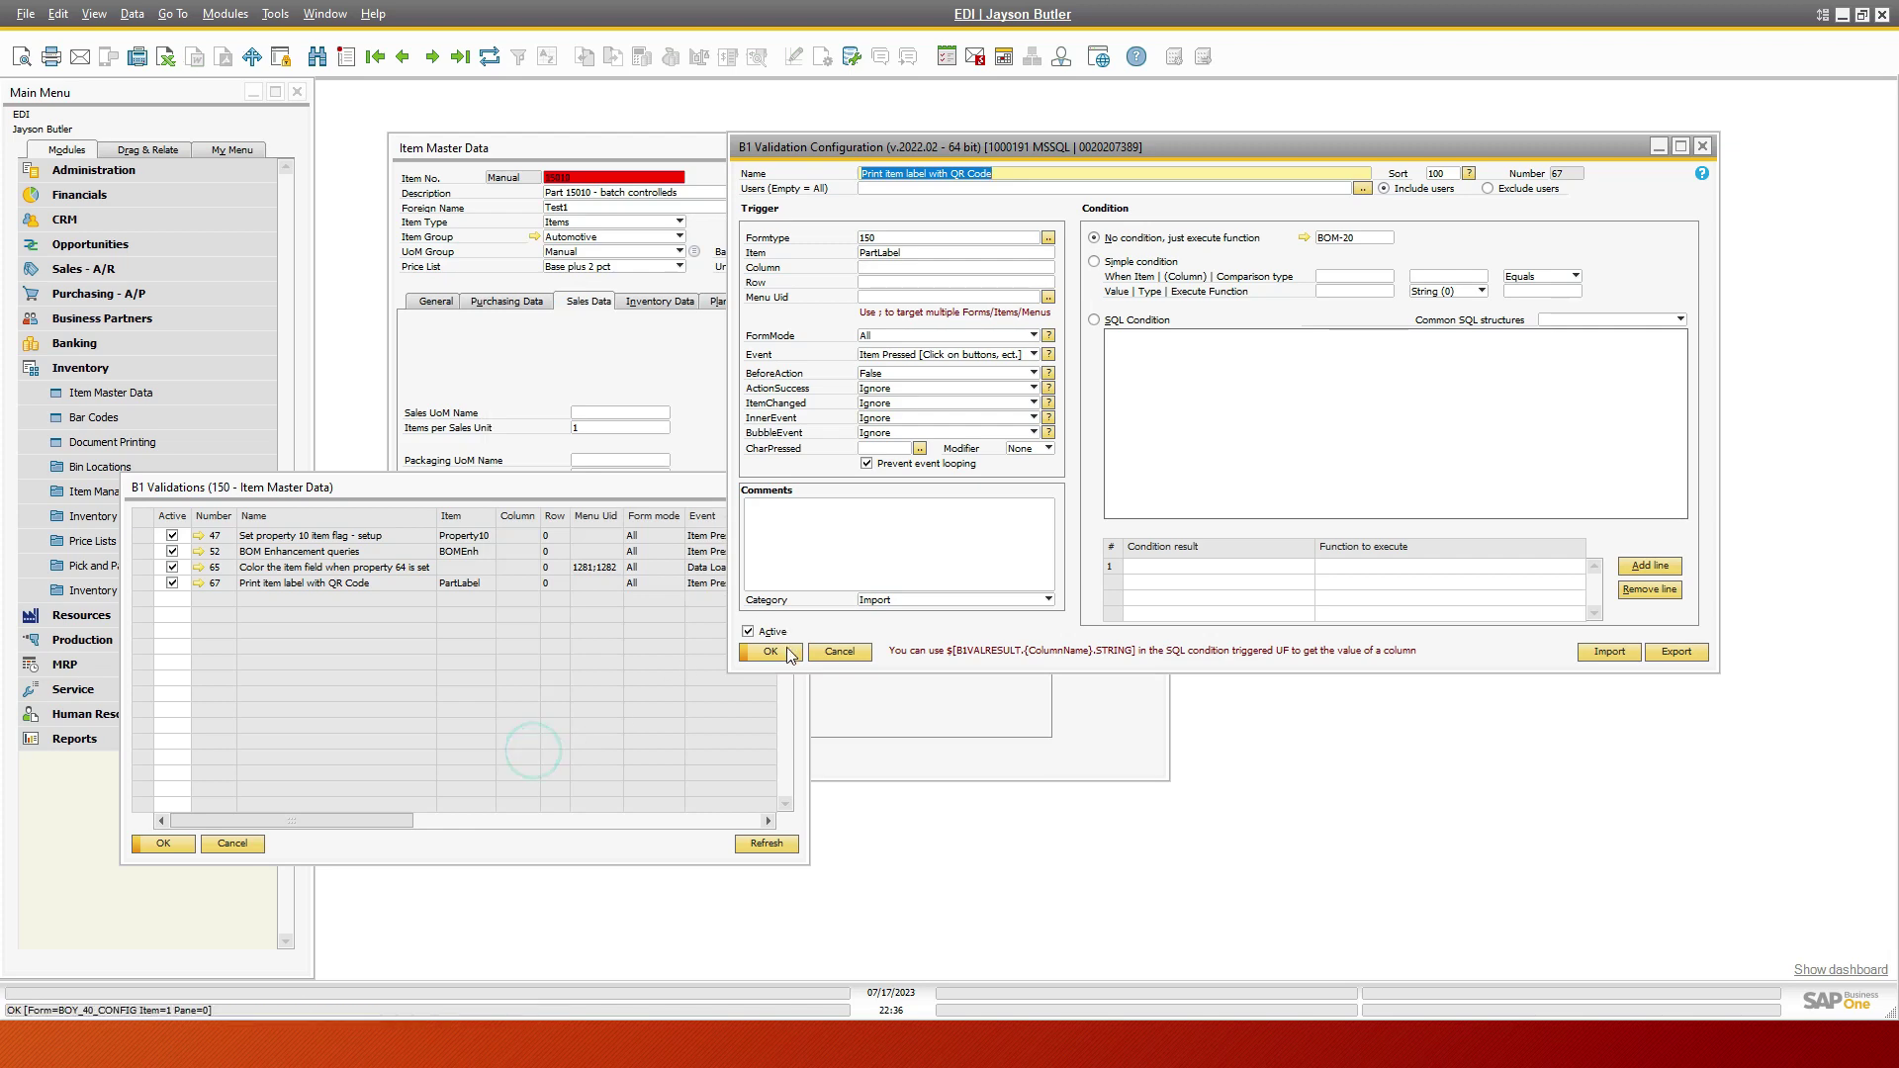
Close the validations list, then preview and close the 15010 QR label.
click(615, 489)
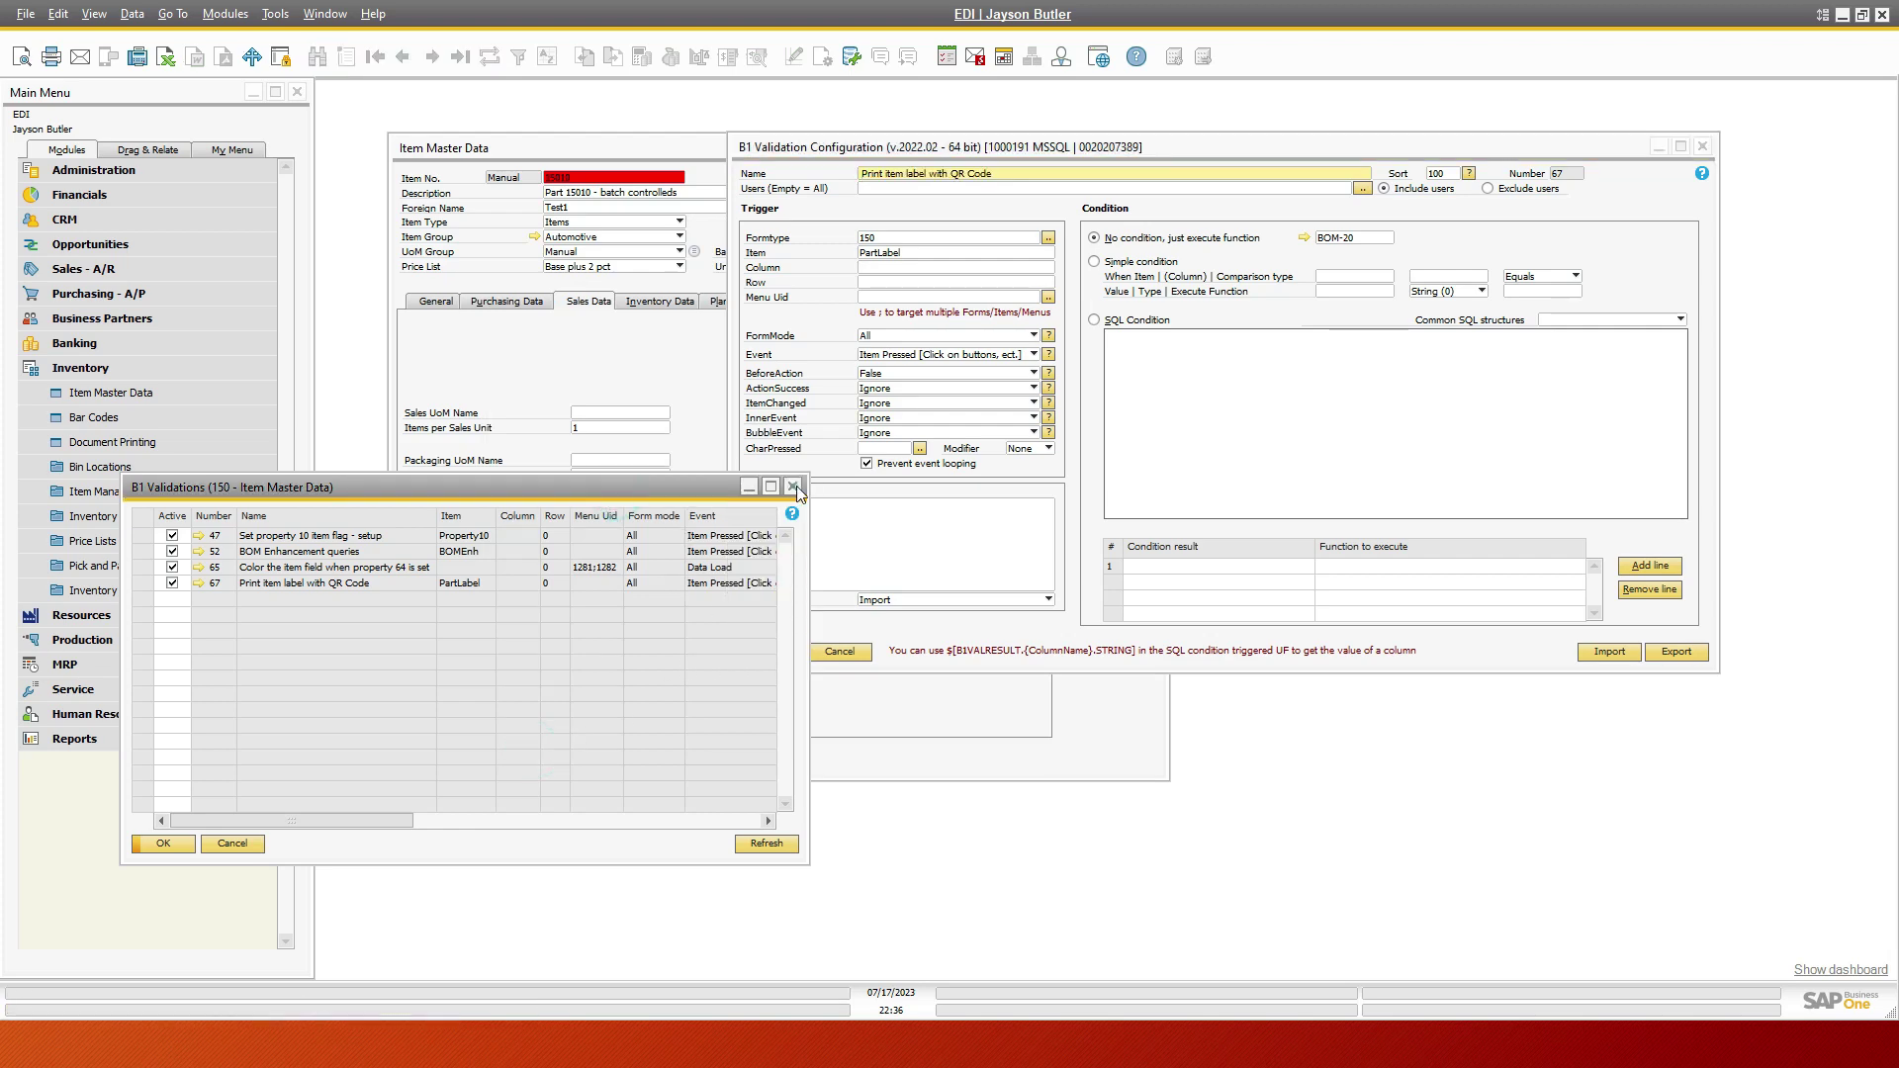
click(792, 486)
click(672, 734)
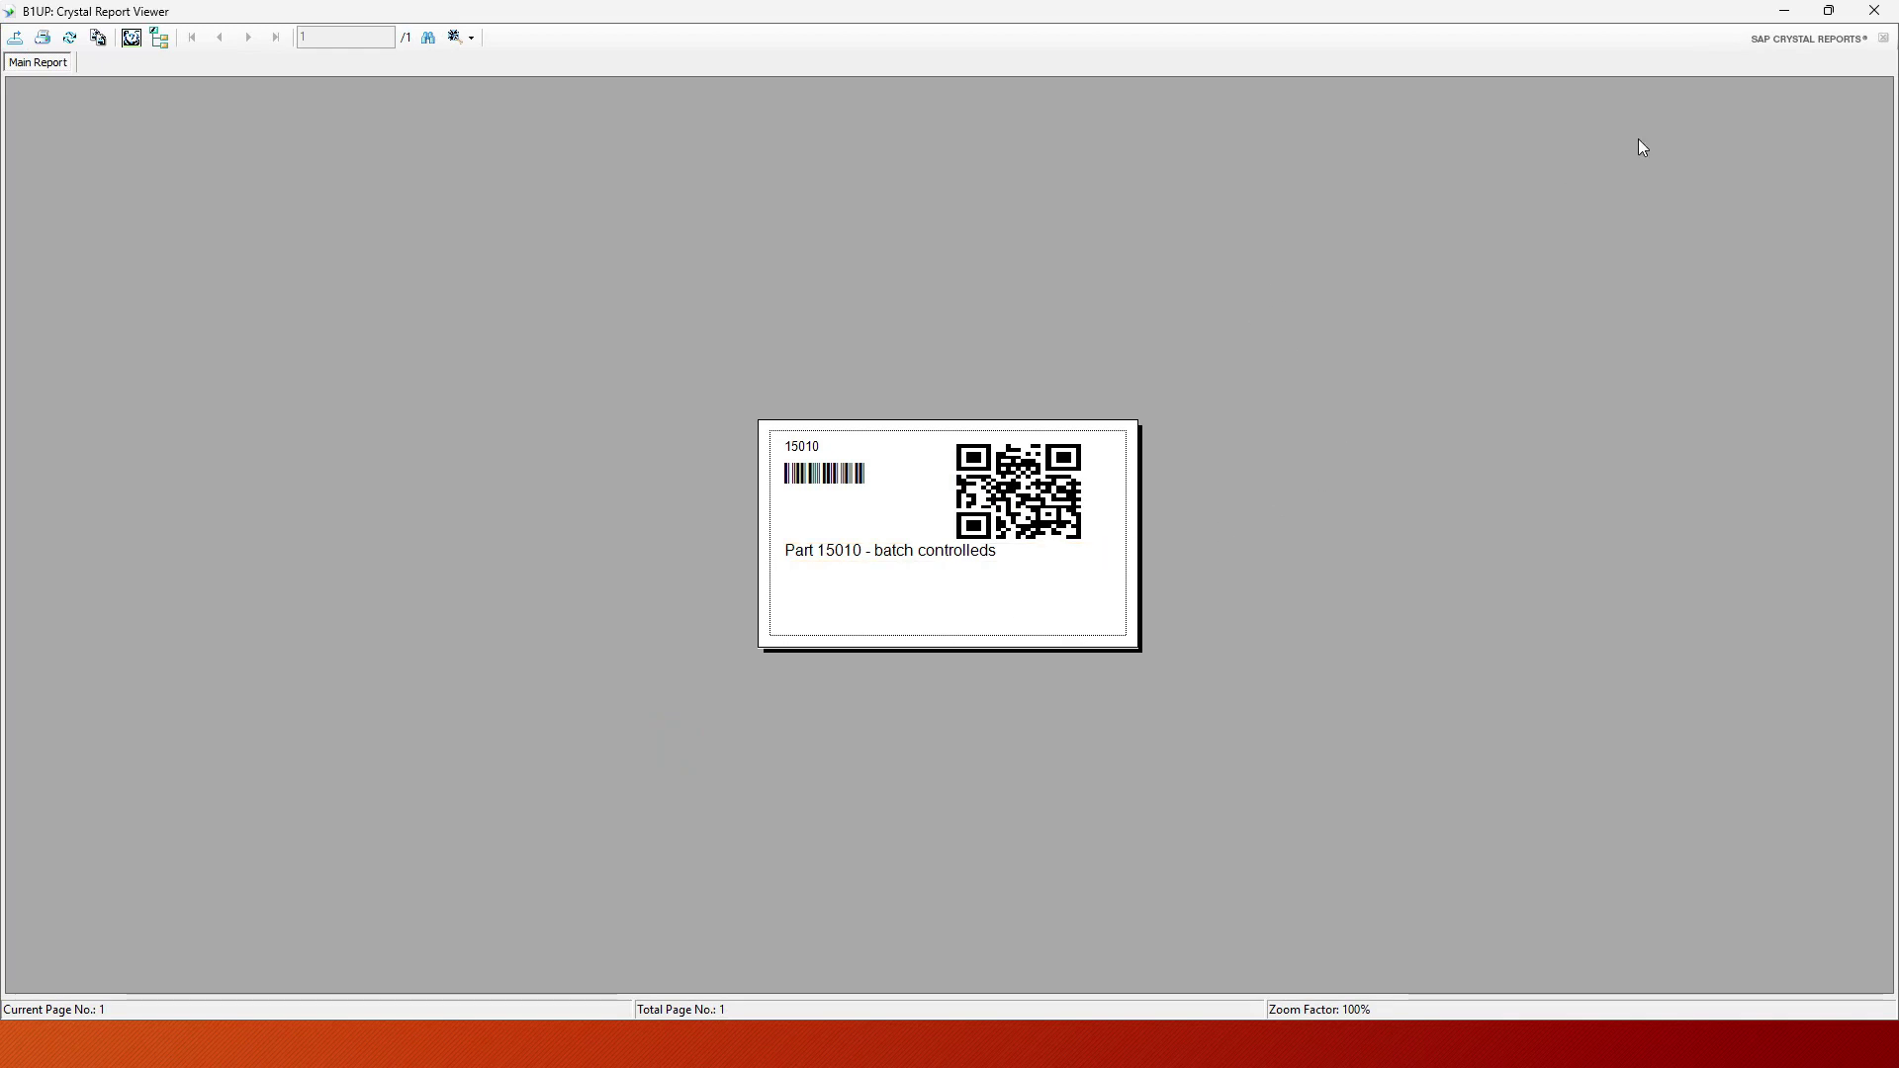
click(1873, 11)
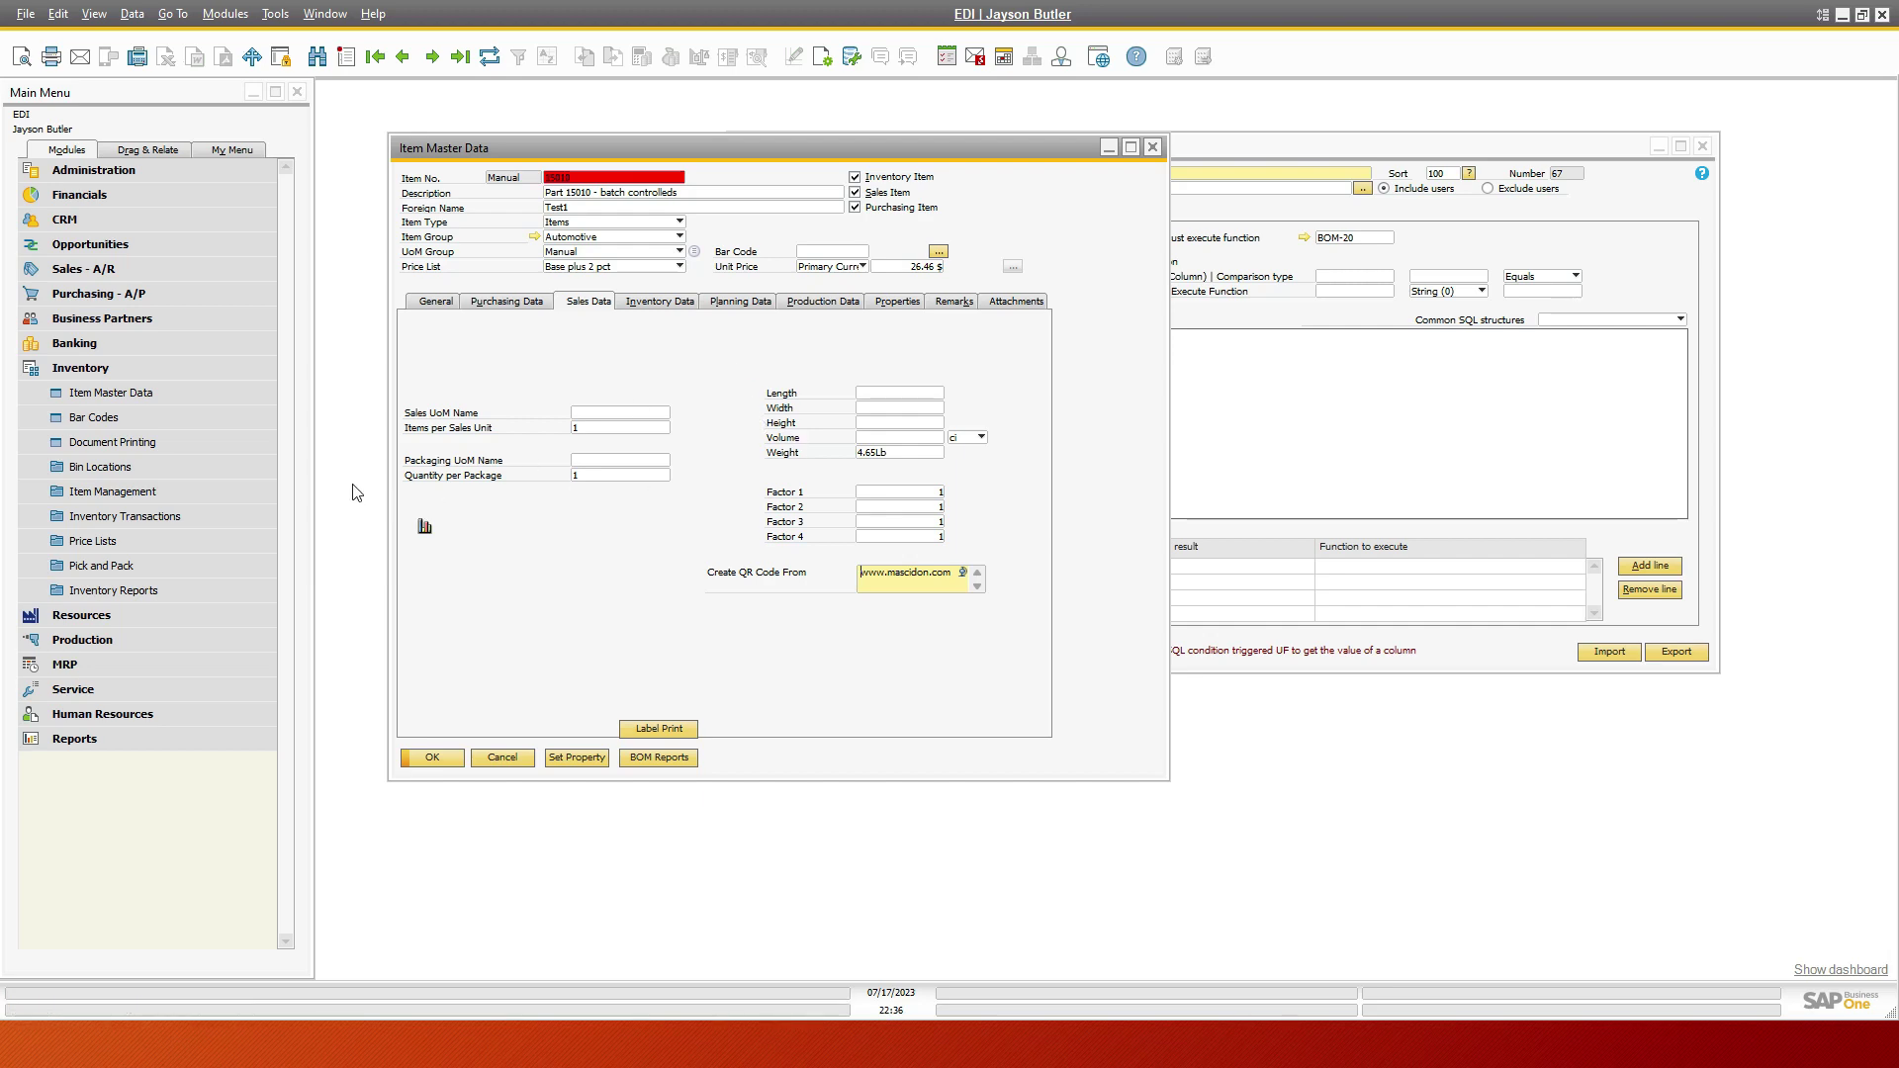
Open a blank A/R Invoice (document 385) from the Sales - A/R menu.
click(101, 268)
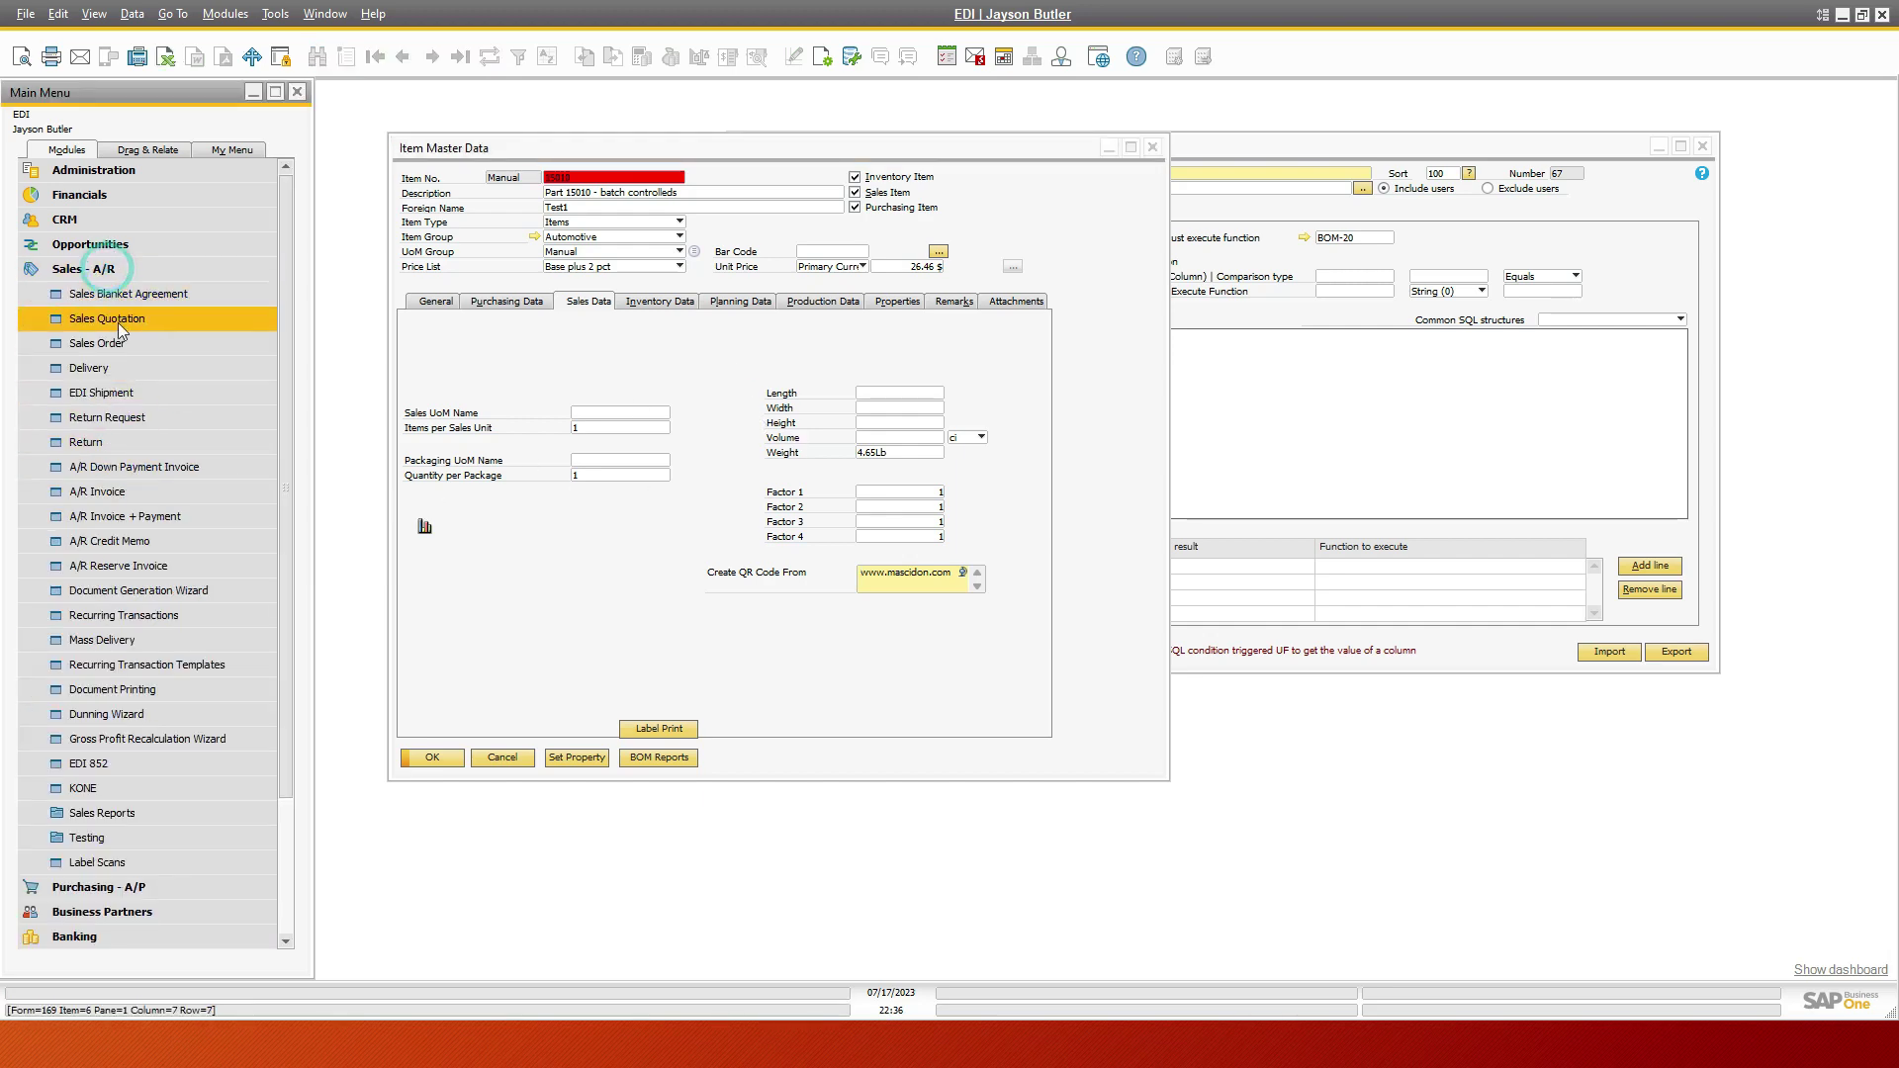
click(96, 492)
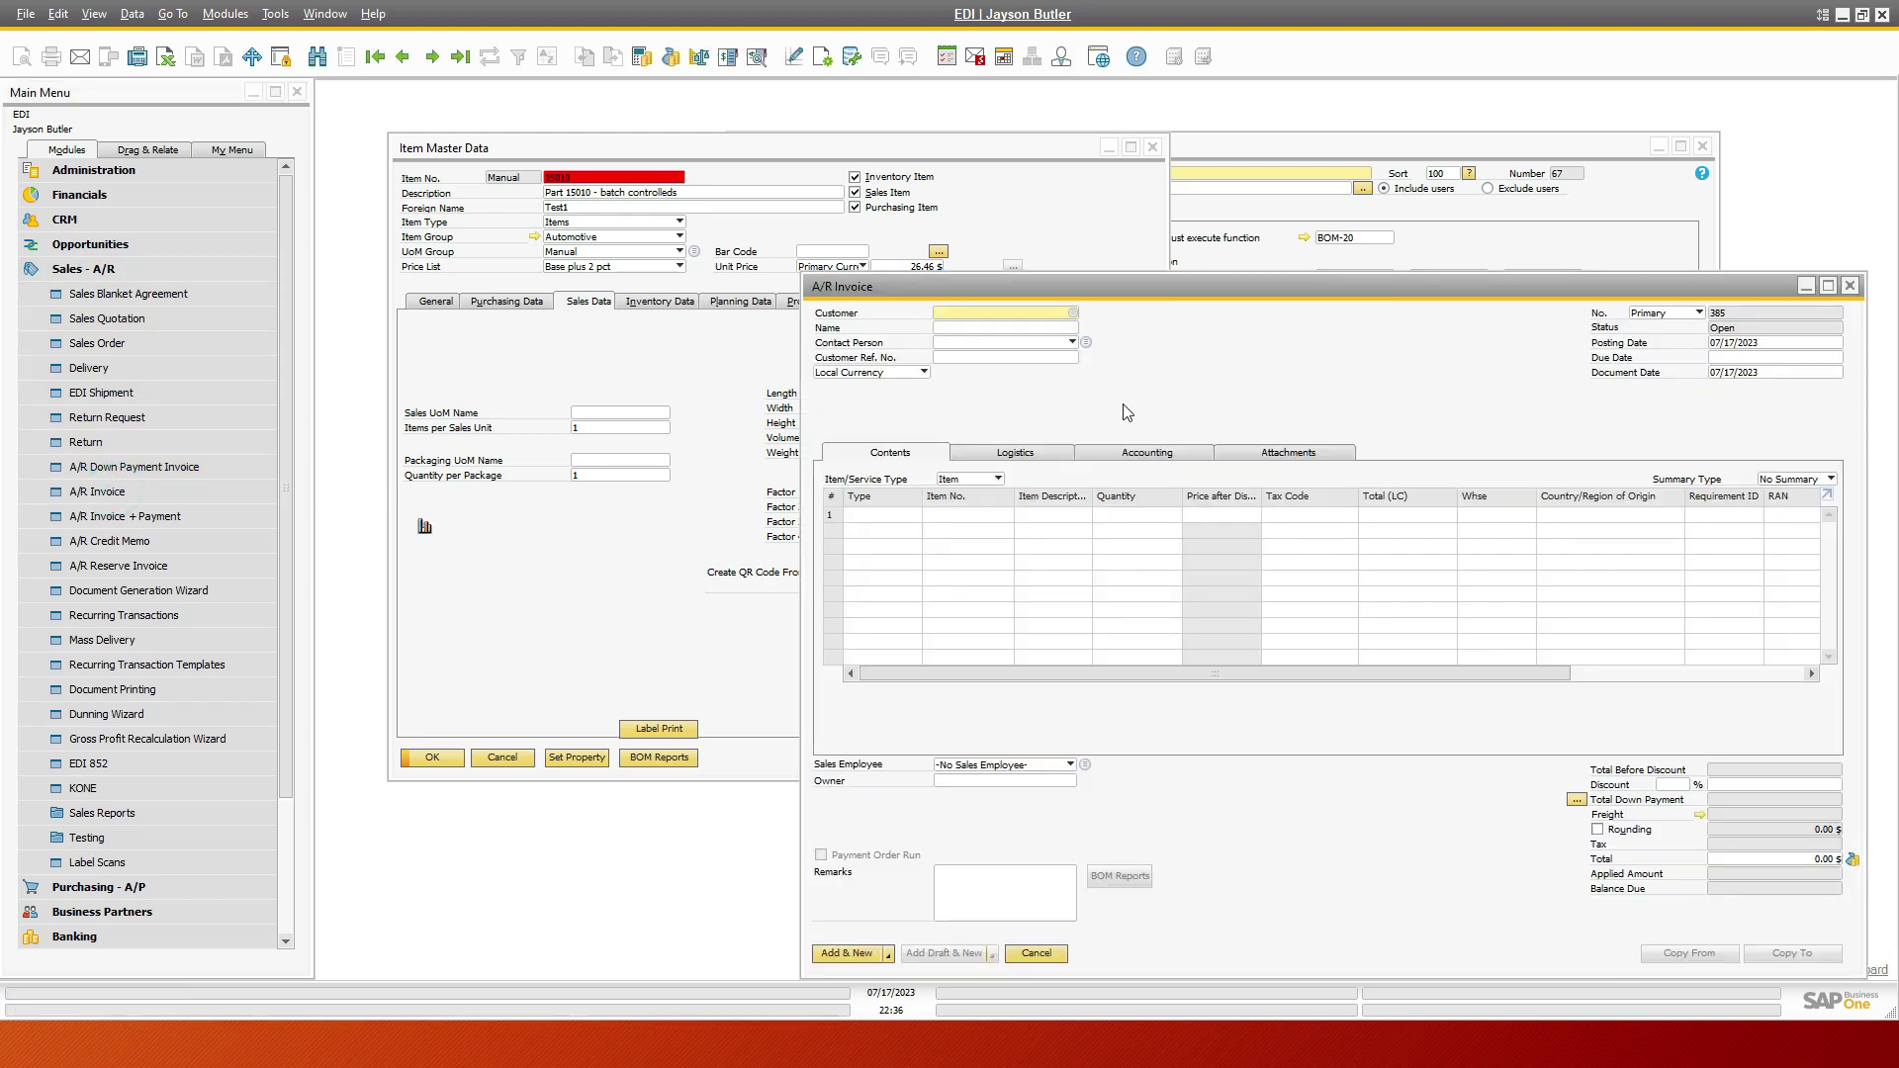